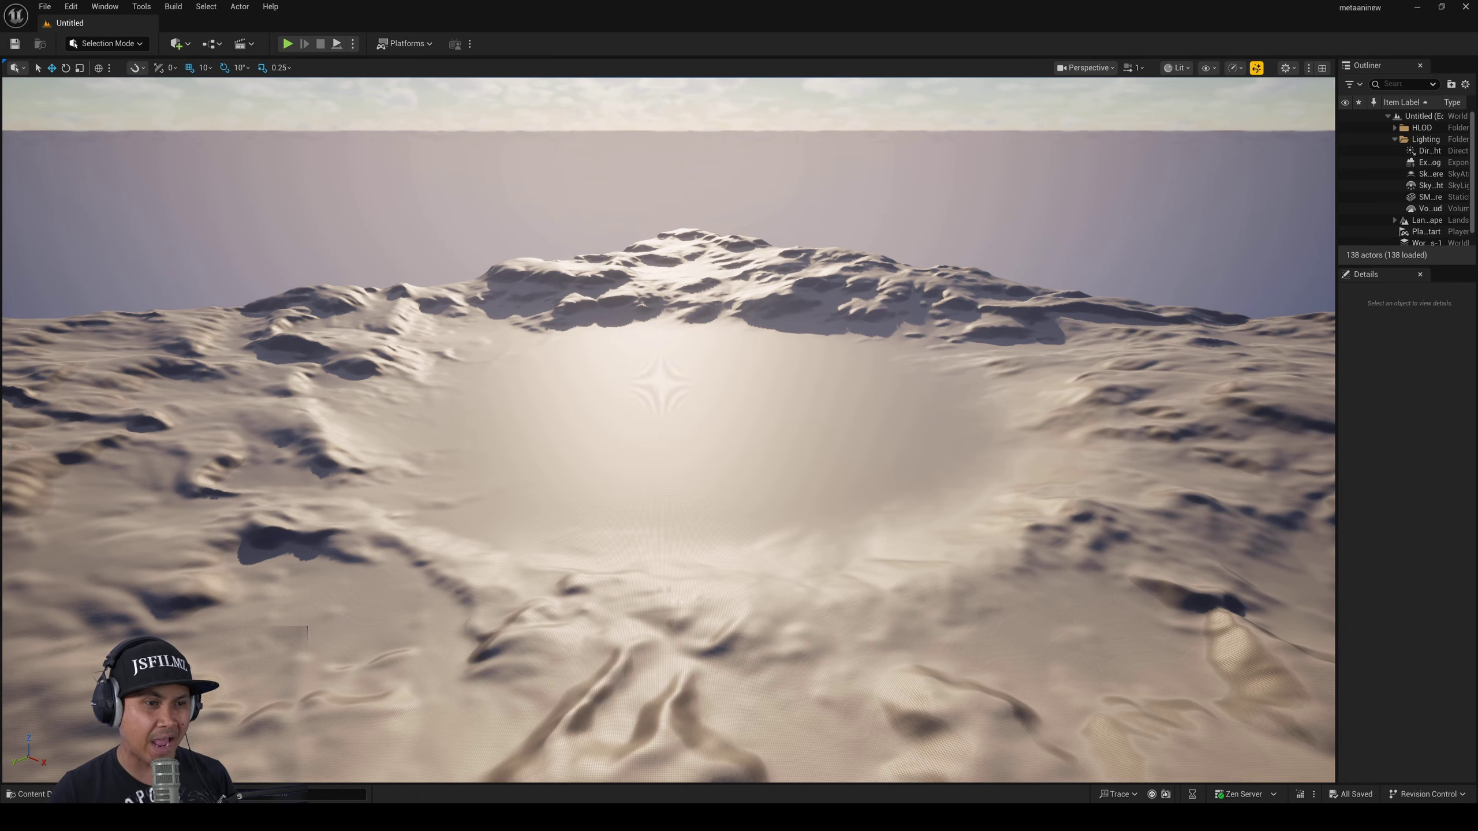
- Open the MetaHuman Plugin product page in Fab, then the Epic Games publisher page
key(alt+Tab)
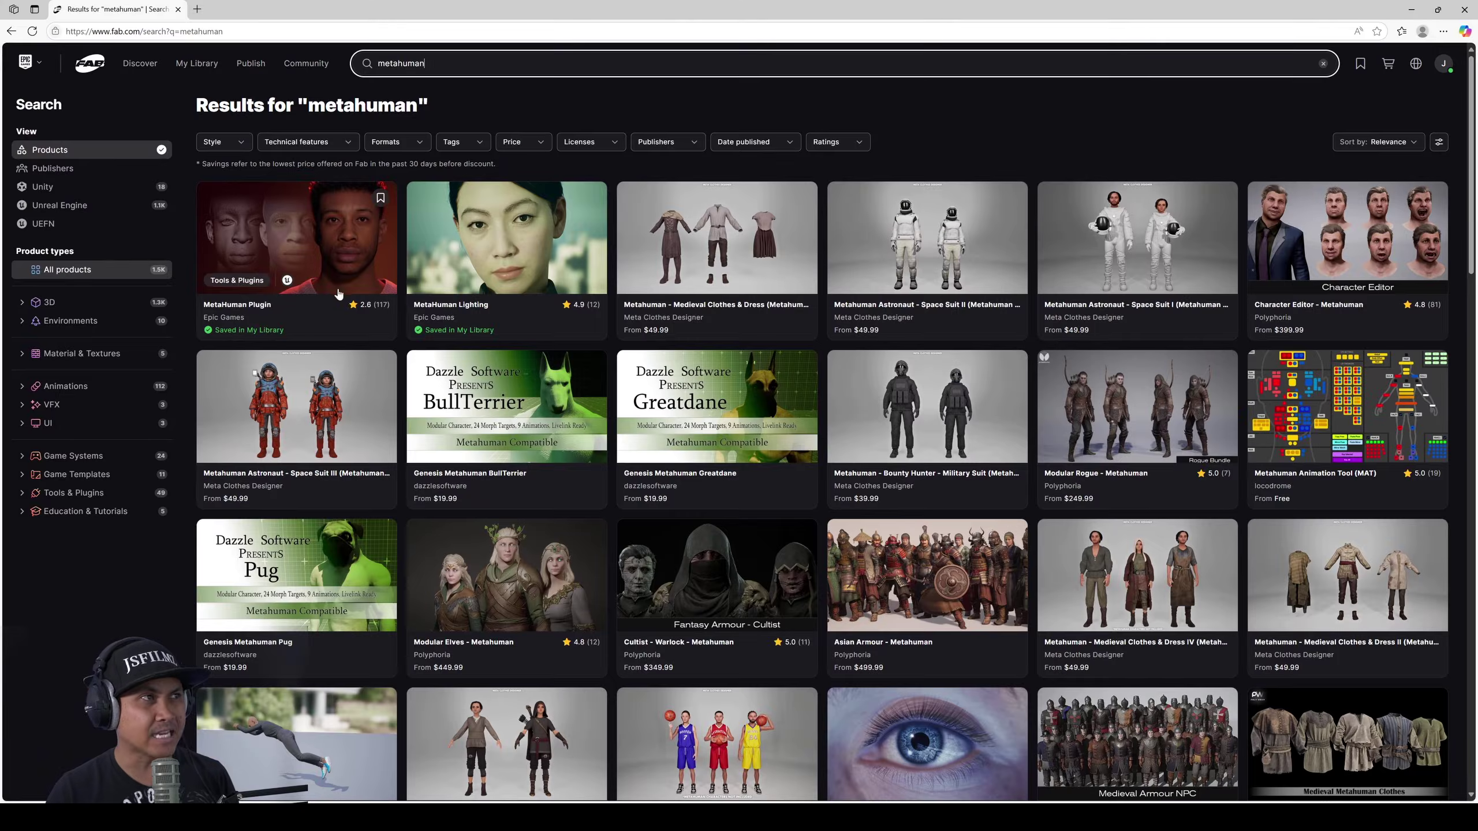
click(322, 243)
click(1010, 130)
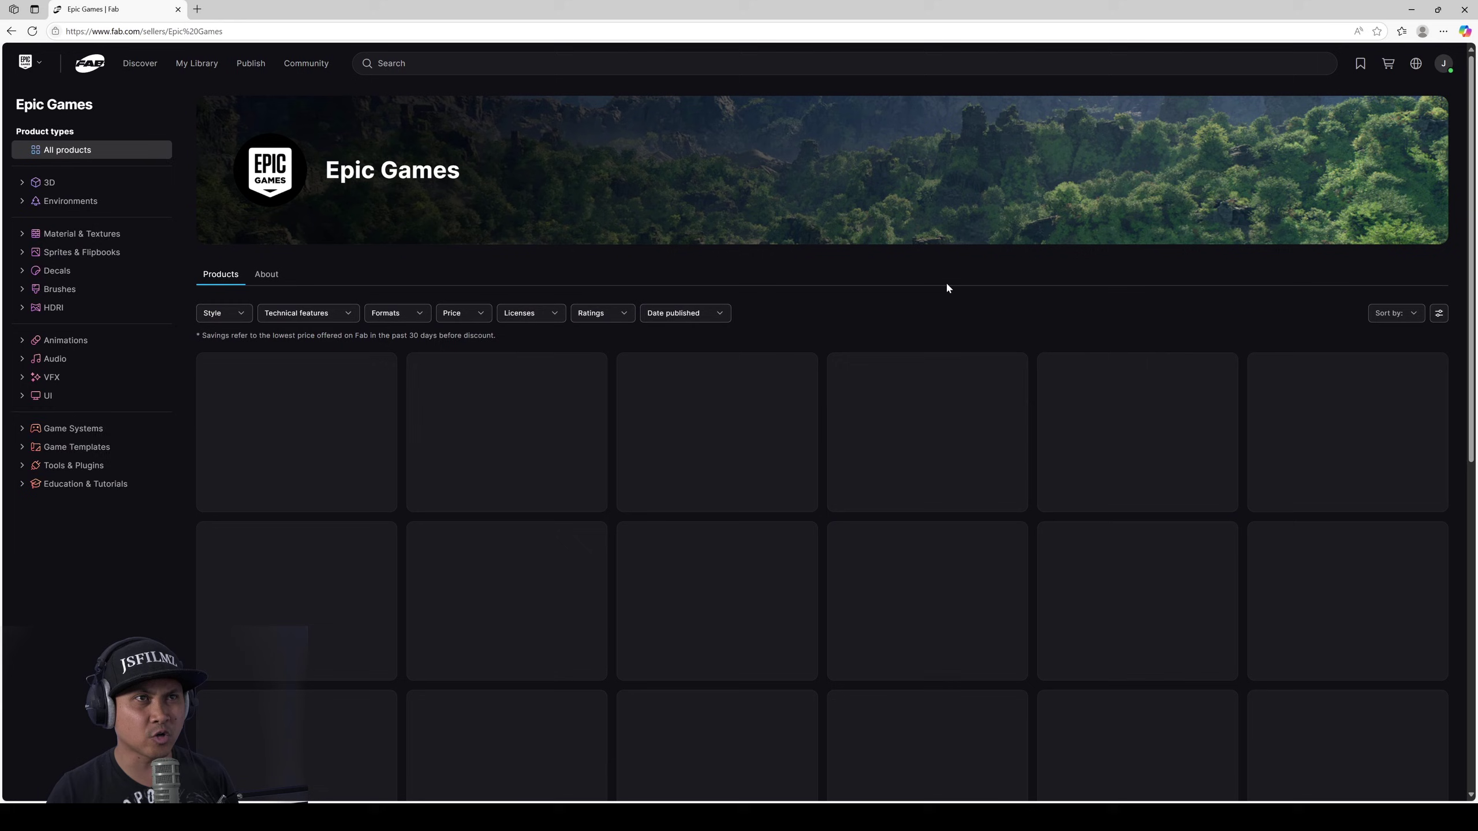
- Sort Epic Games' products by Newest and open the MetaHuman Animator Depth Processing Plugin listing
click(1395, 313)
click(1385, 390)
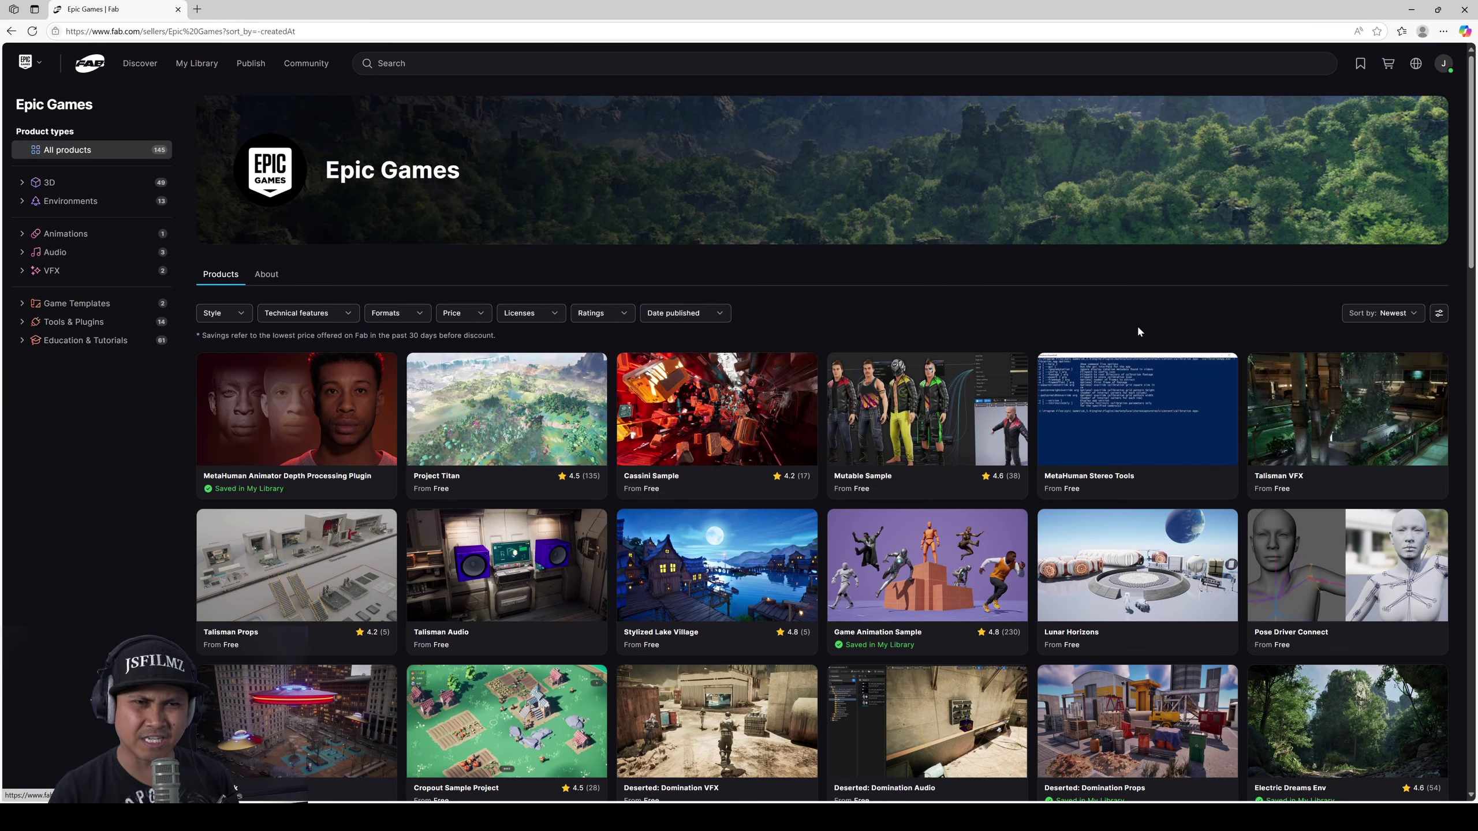
click(318, 411)
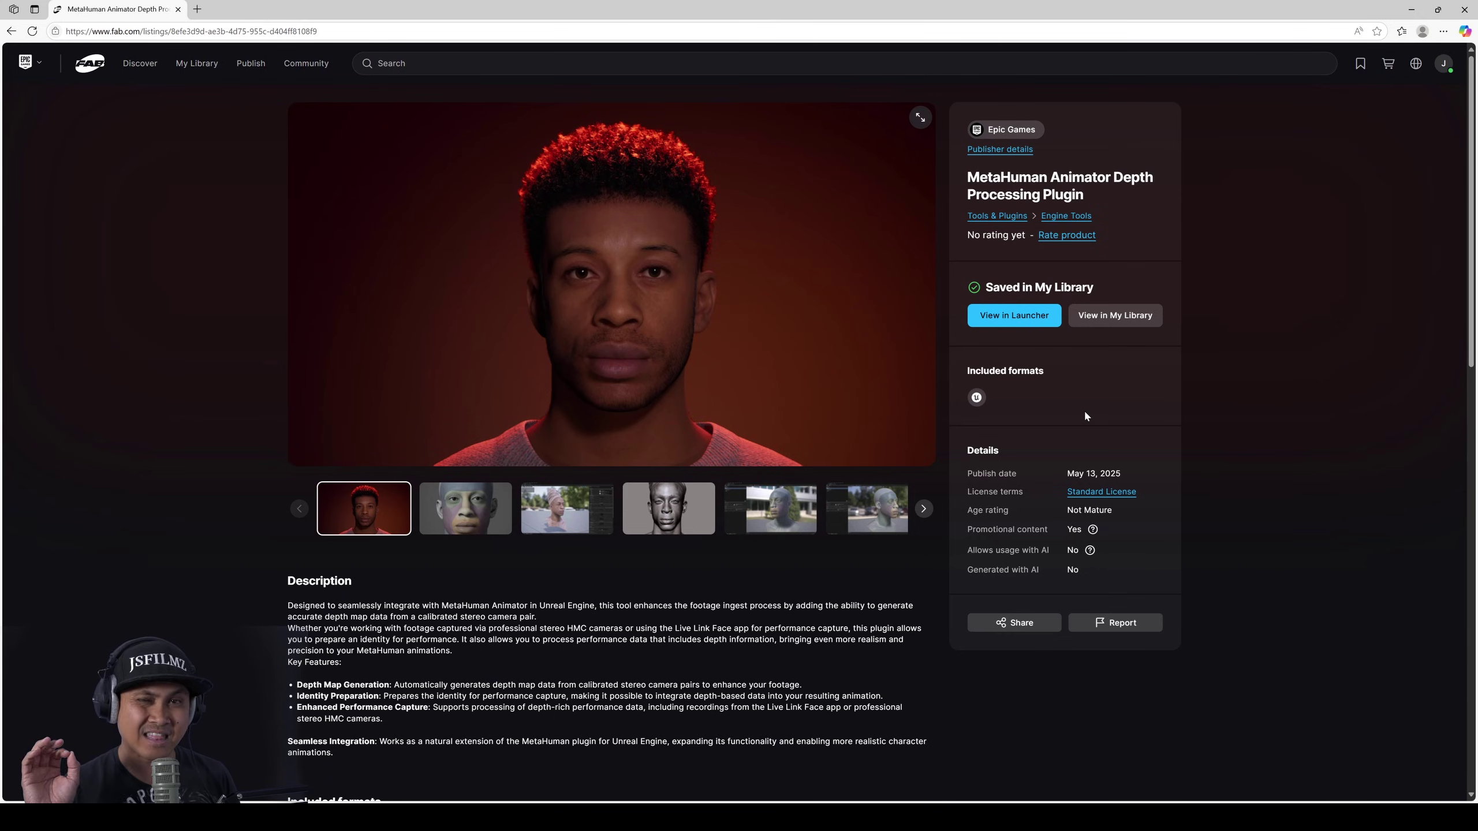
scroll(928, 427, down, 1)
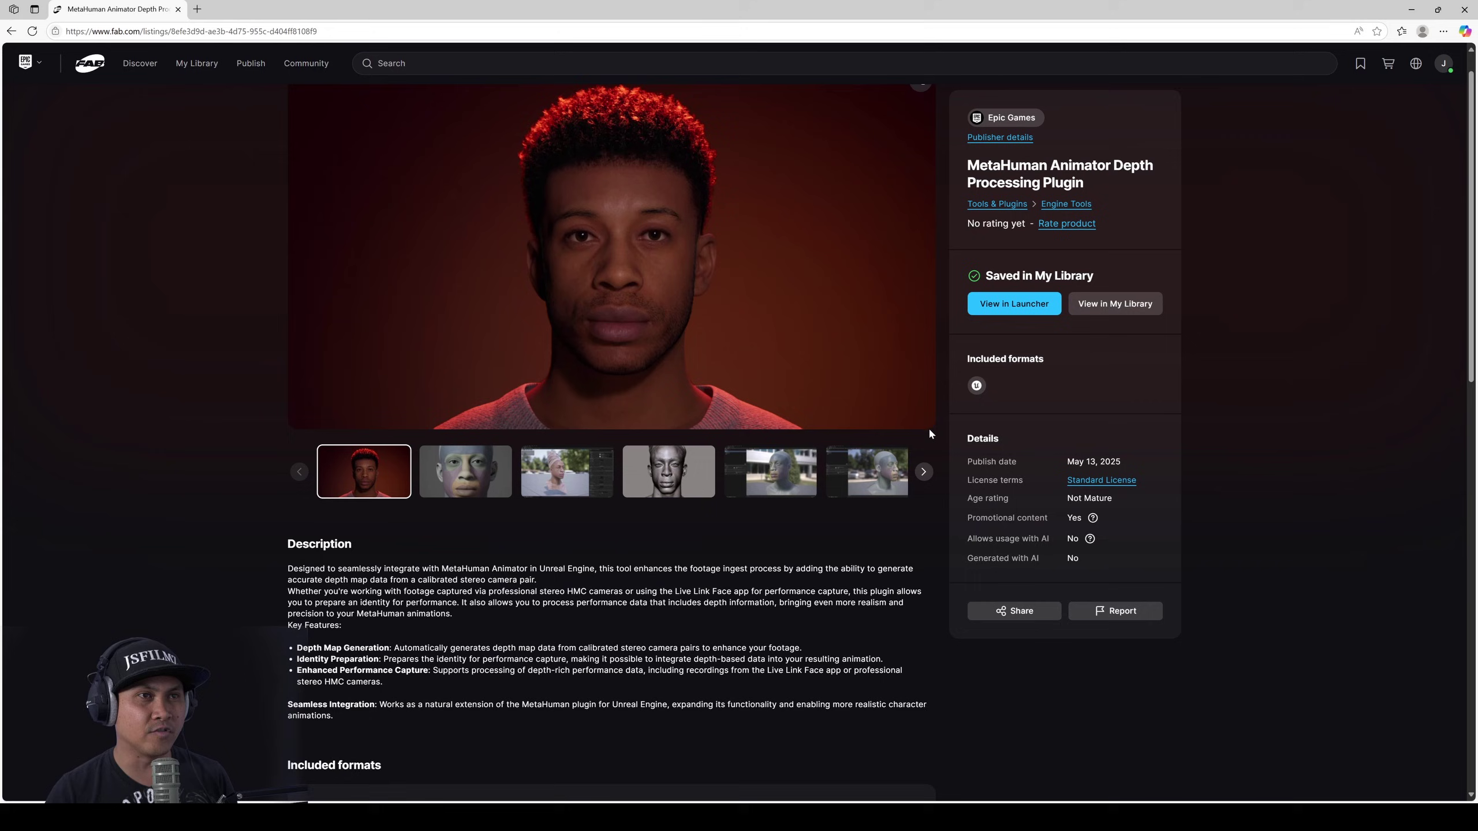
scroll(989, 378, up, 1)
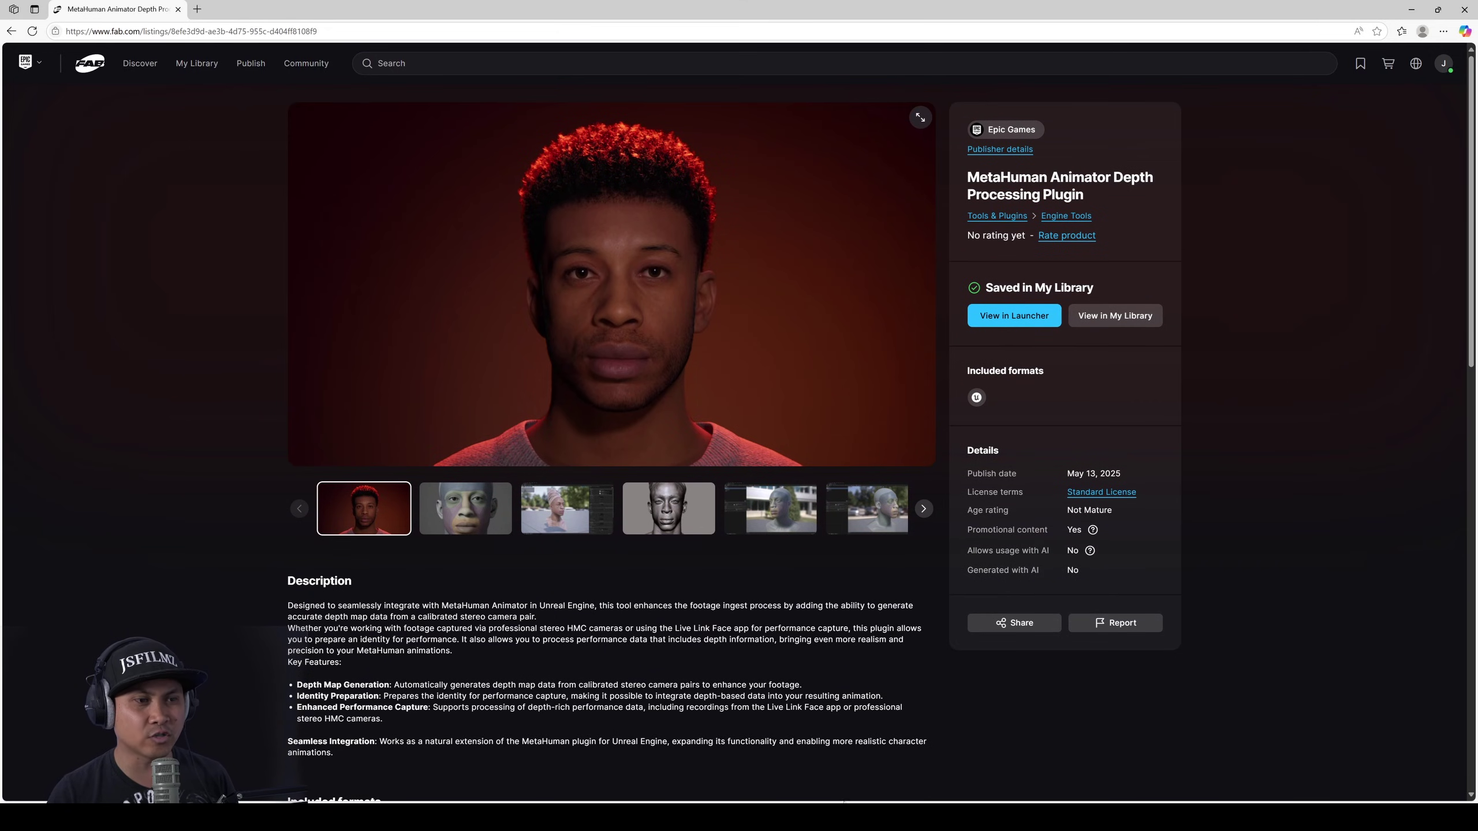
- Launch the Epic Games Launcher from Windows search
key(super)
text(e)
click(600, 506)
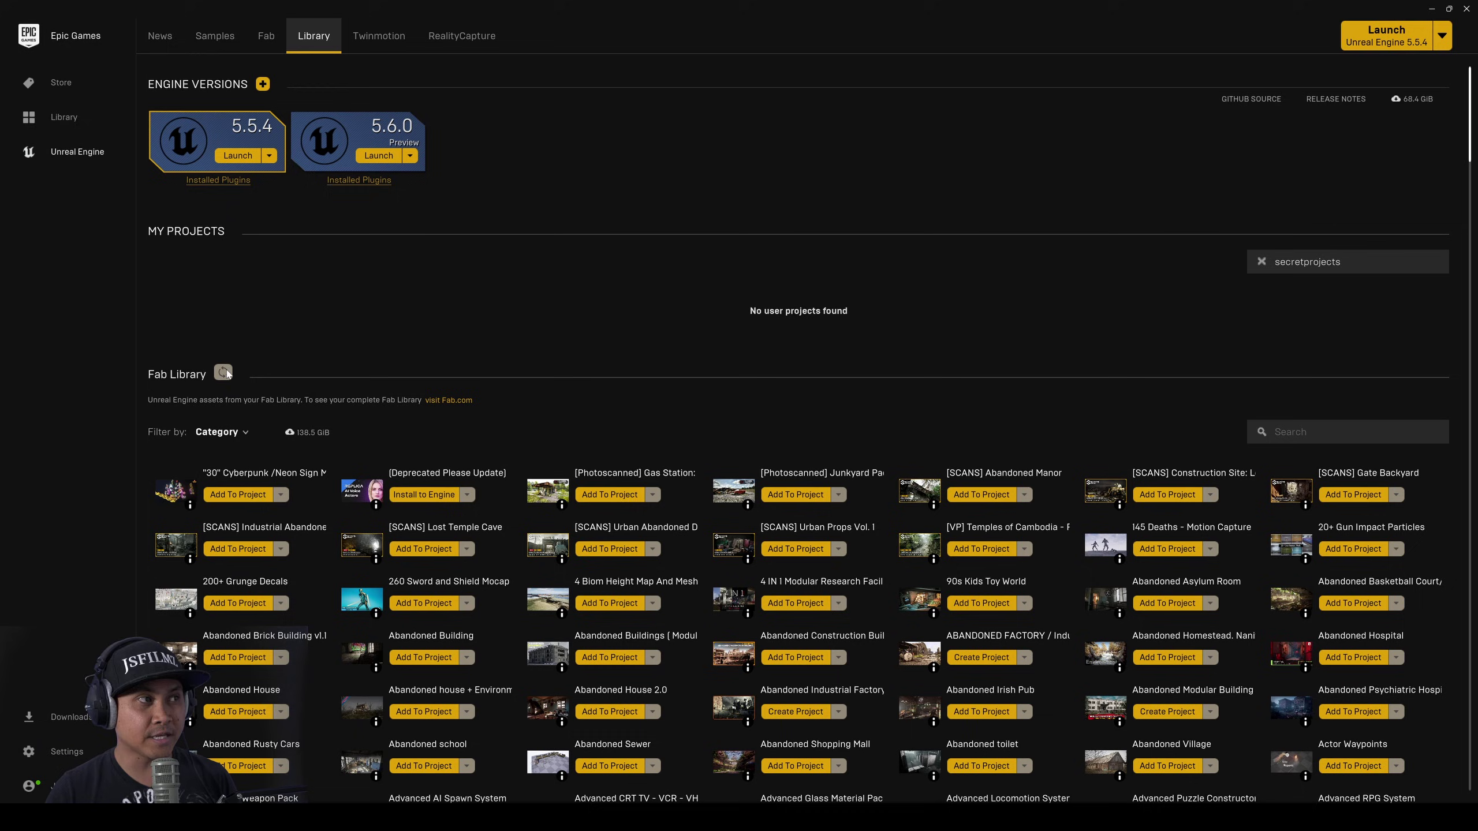
- Refresh the Fab Library, search 'met', and dismiss the already-installed Install to Engine notice
click(222, 373)
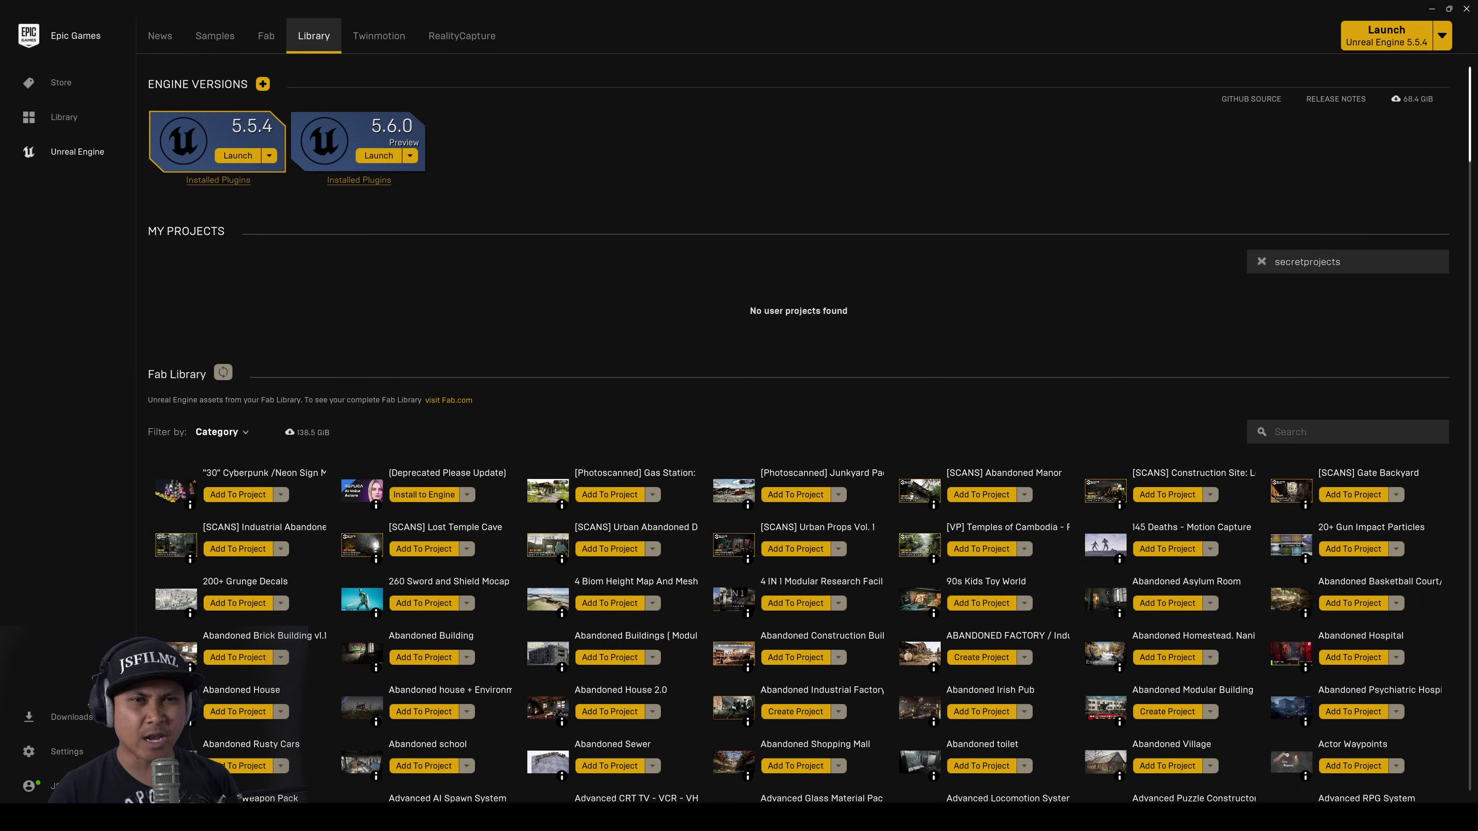
text(metahuman)
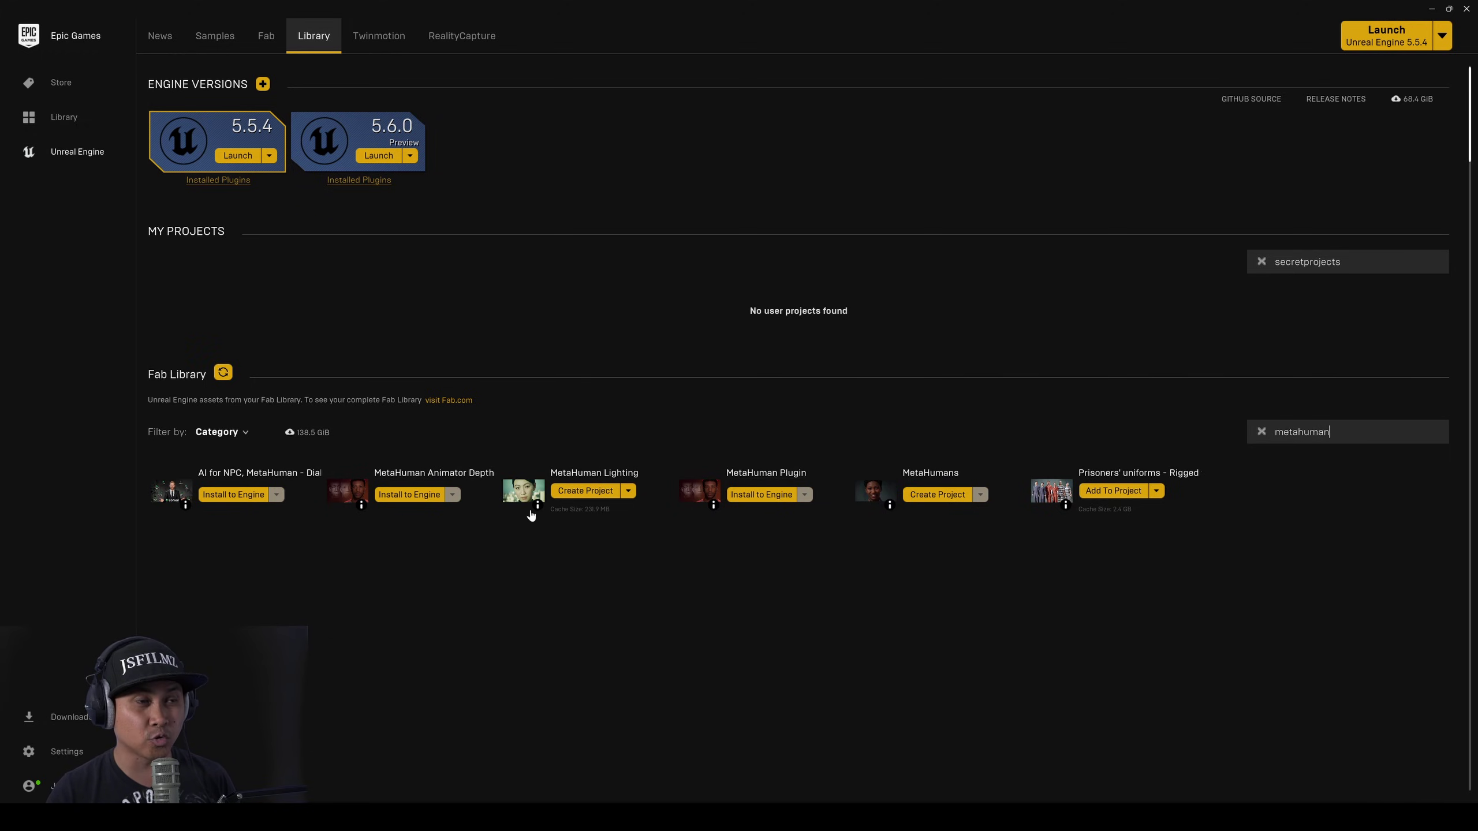
click(432, 496)
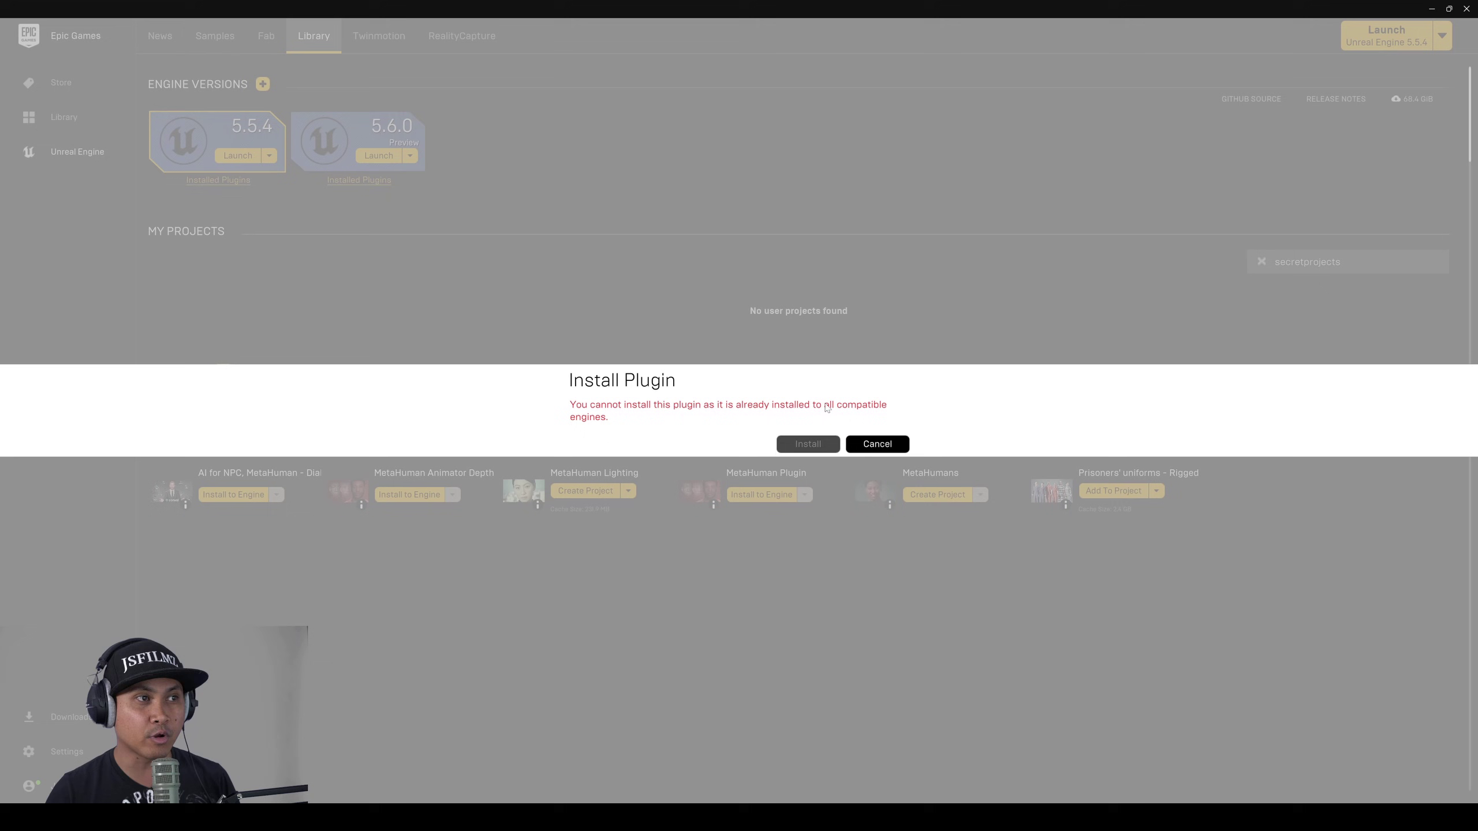
click(877, 443)
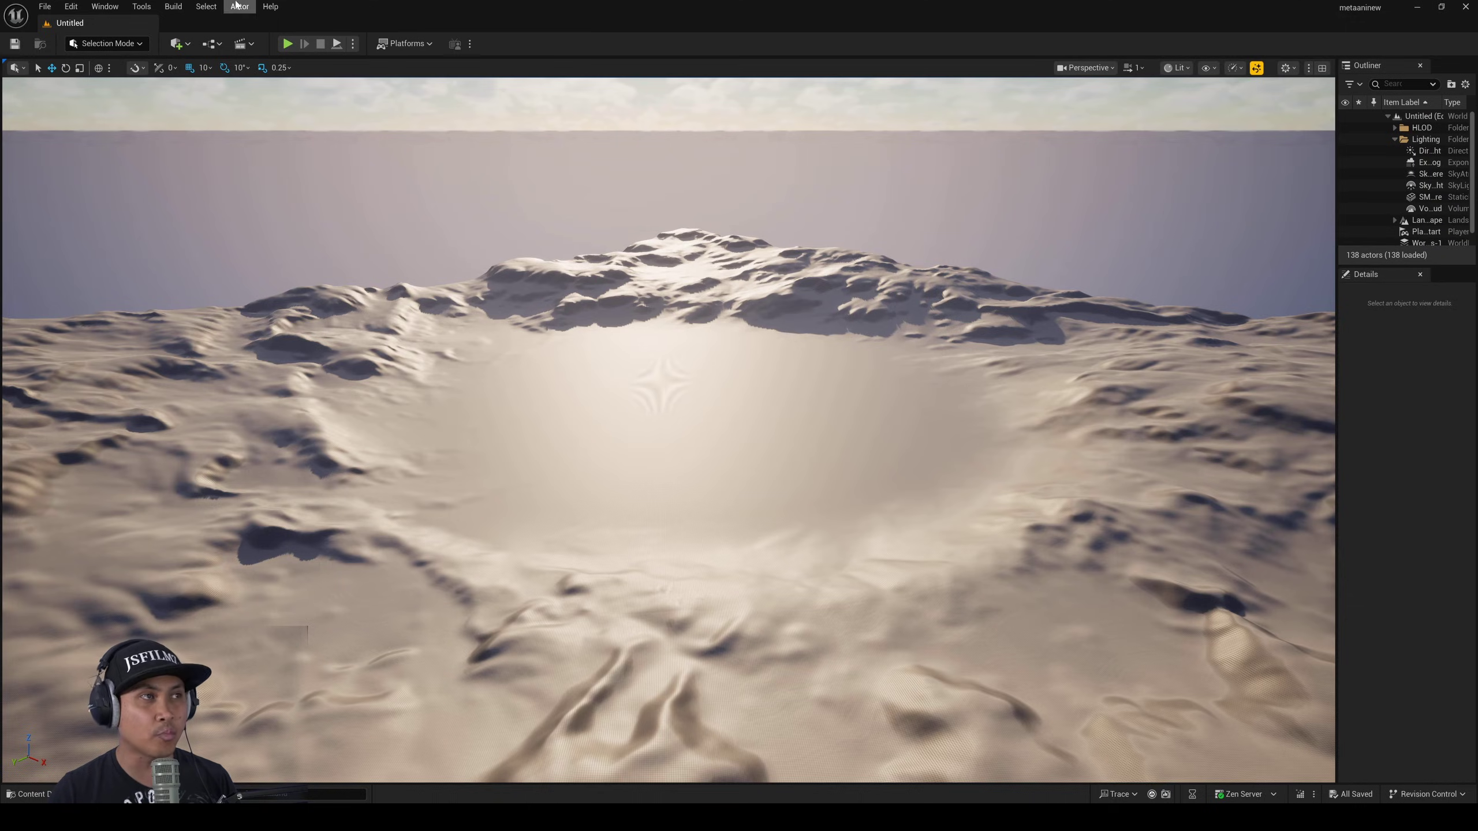
click(72, 7)
click(99, 200)
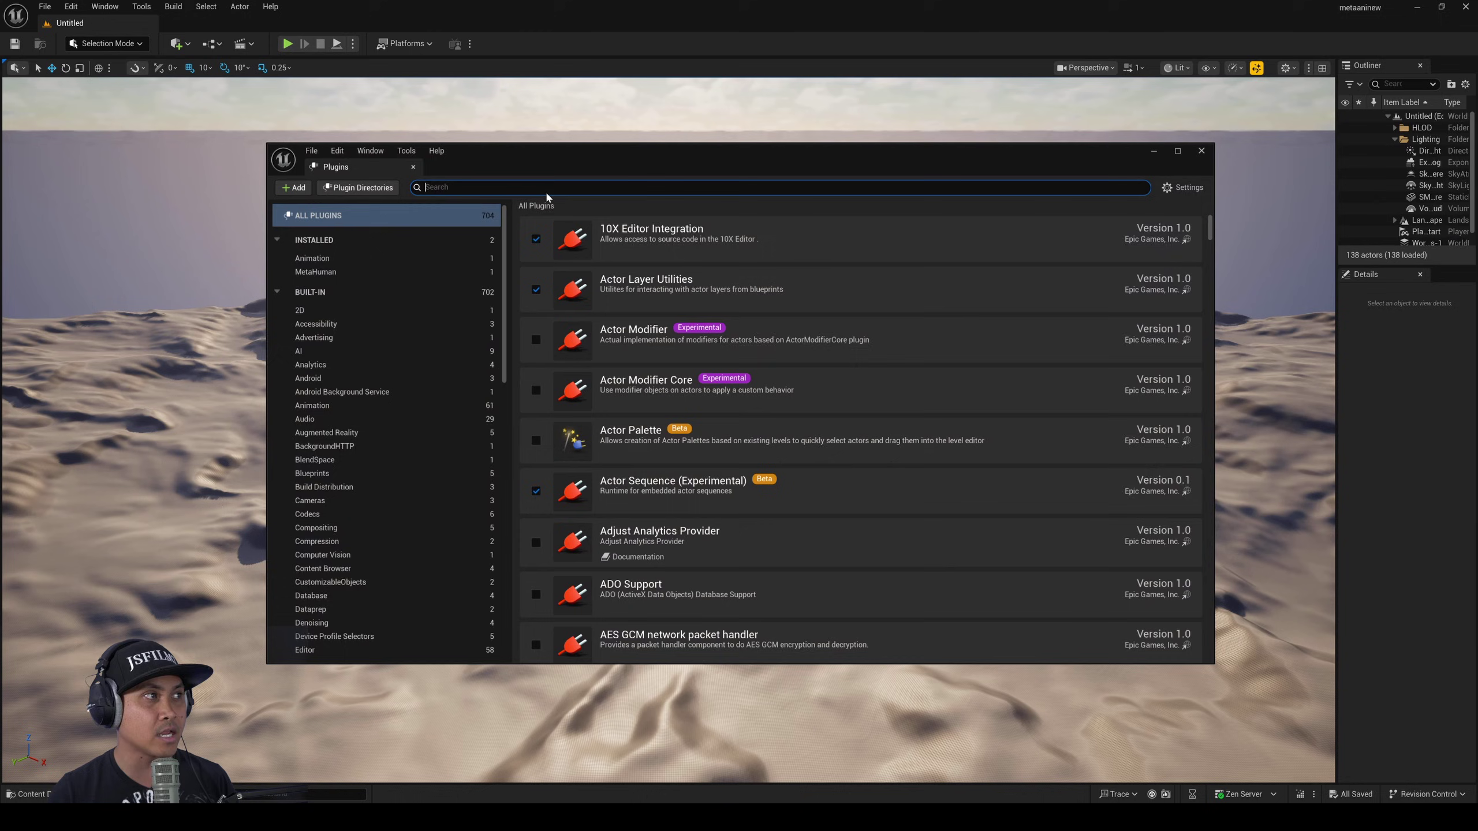
text(metahuman)
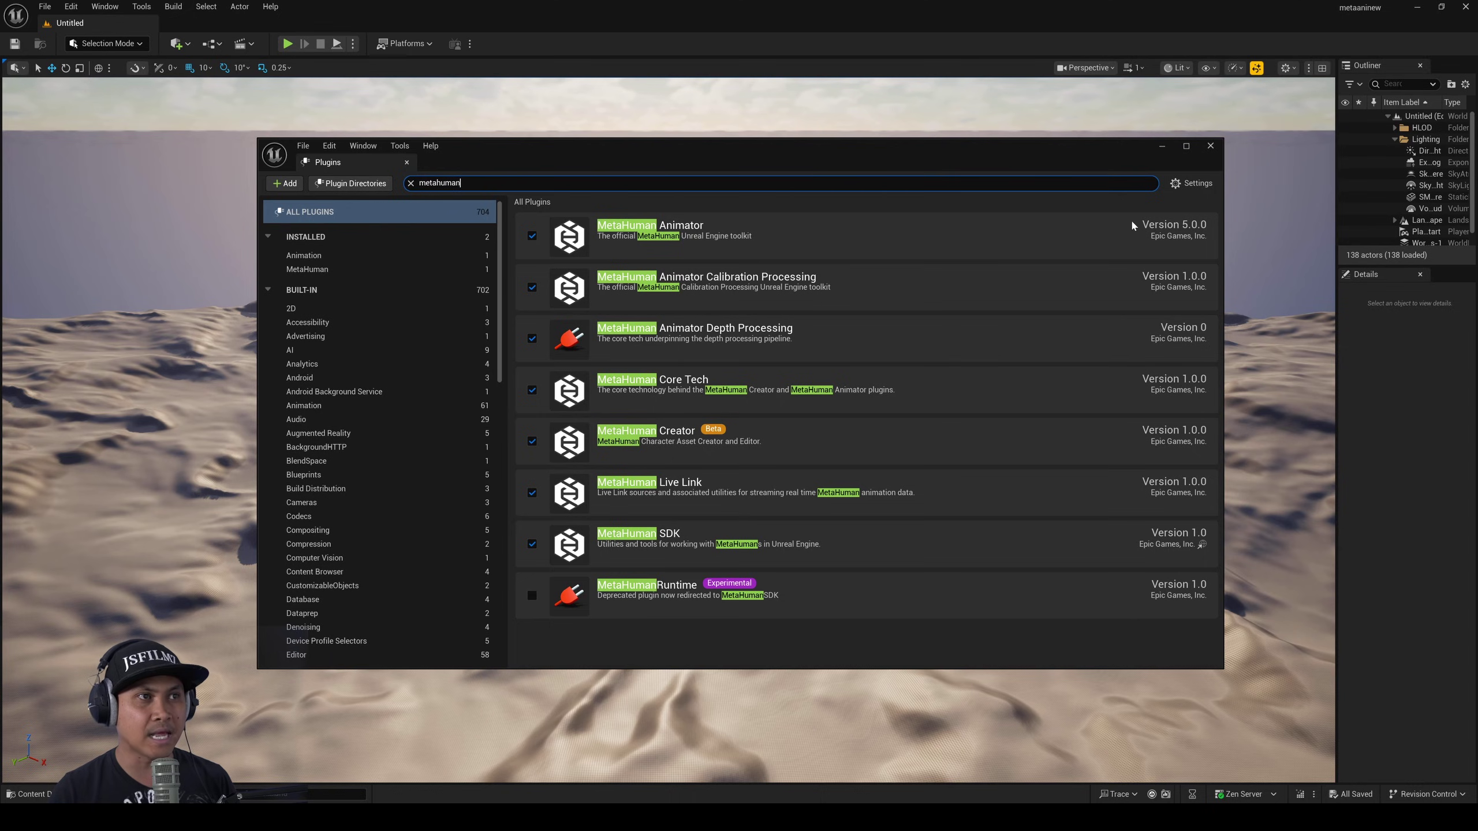
click(1162, 146)
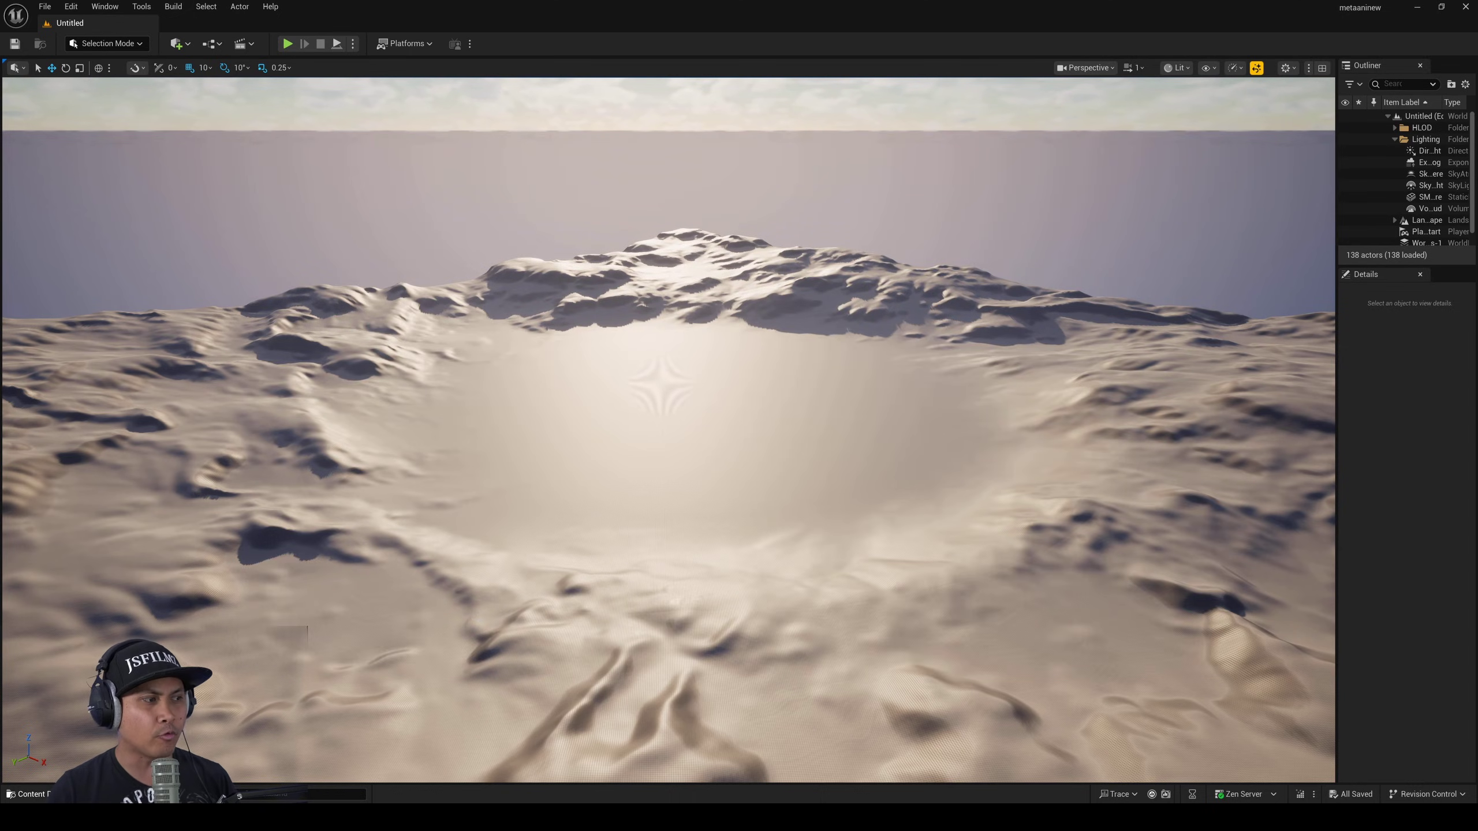
- Open the Content Drawer at Content, then launch Live Link Hub from Tools > Capture Manager
click(29, 793)
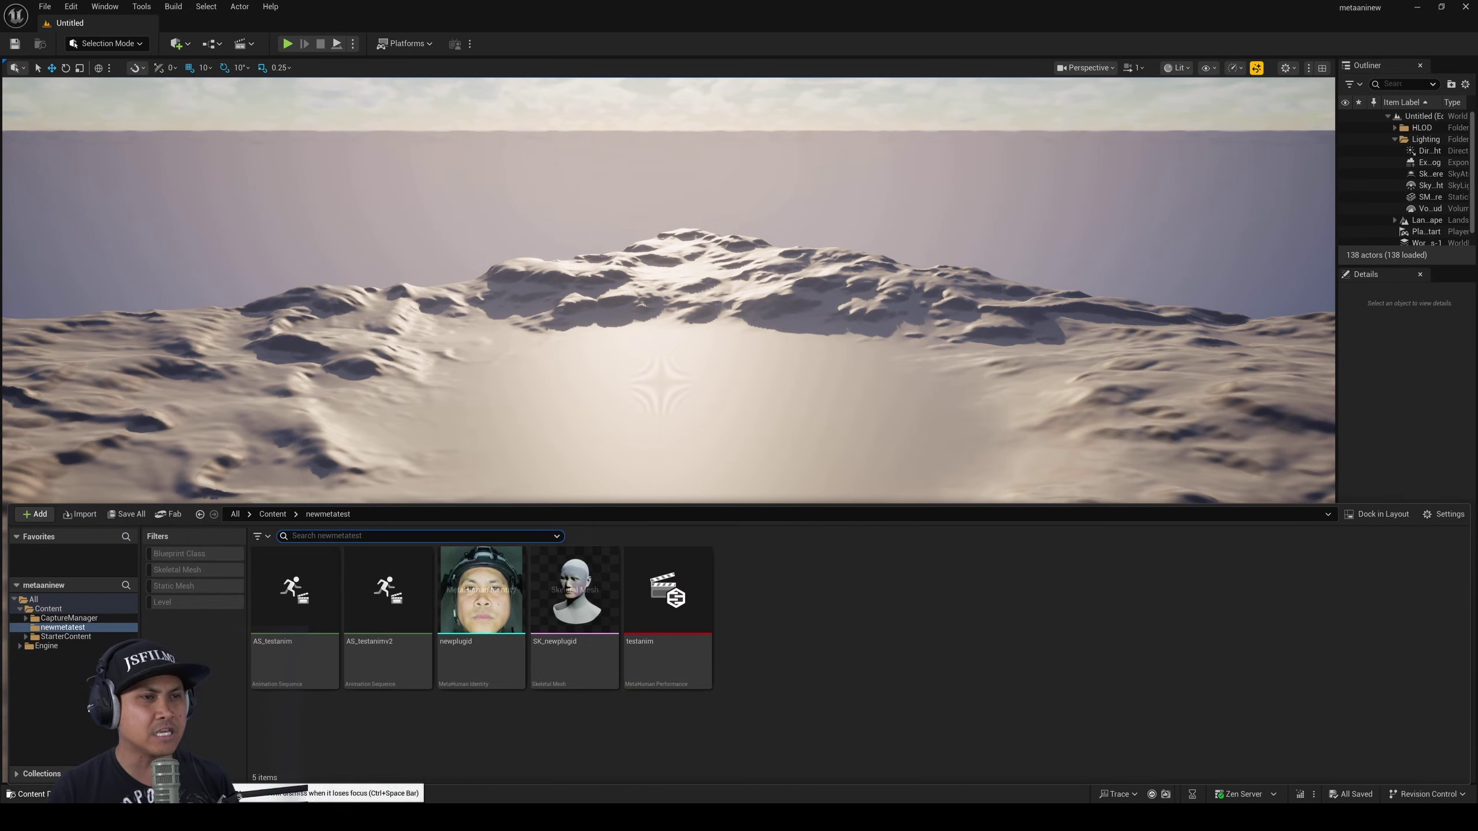
click(273, 514)
click(141, 7)
click(168, 127)
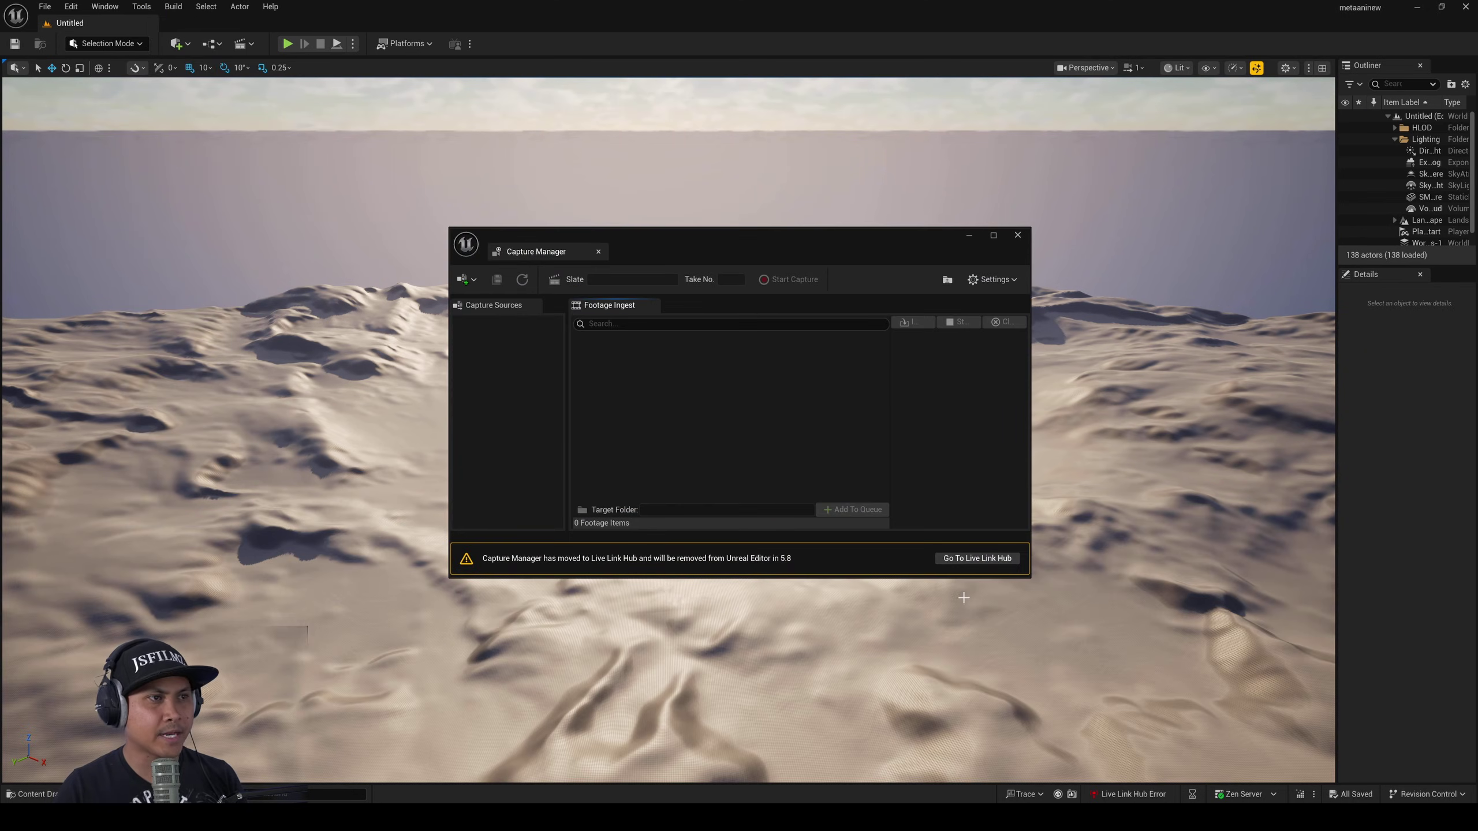
click(989, 559)
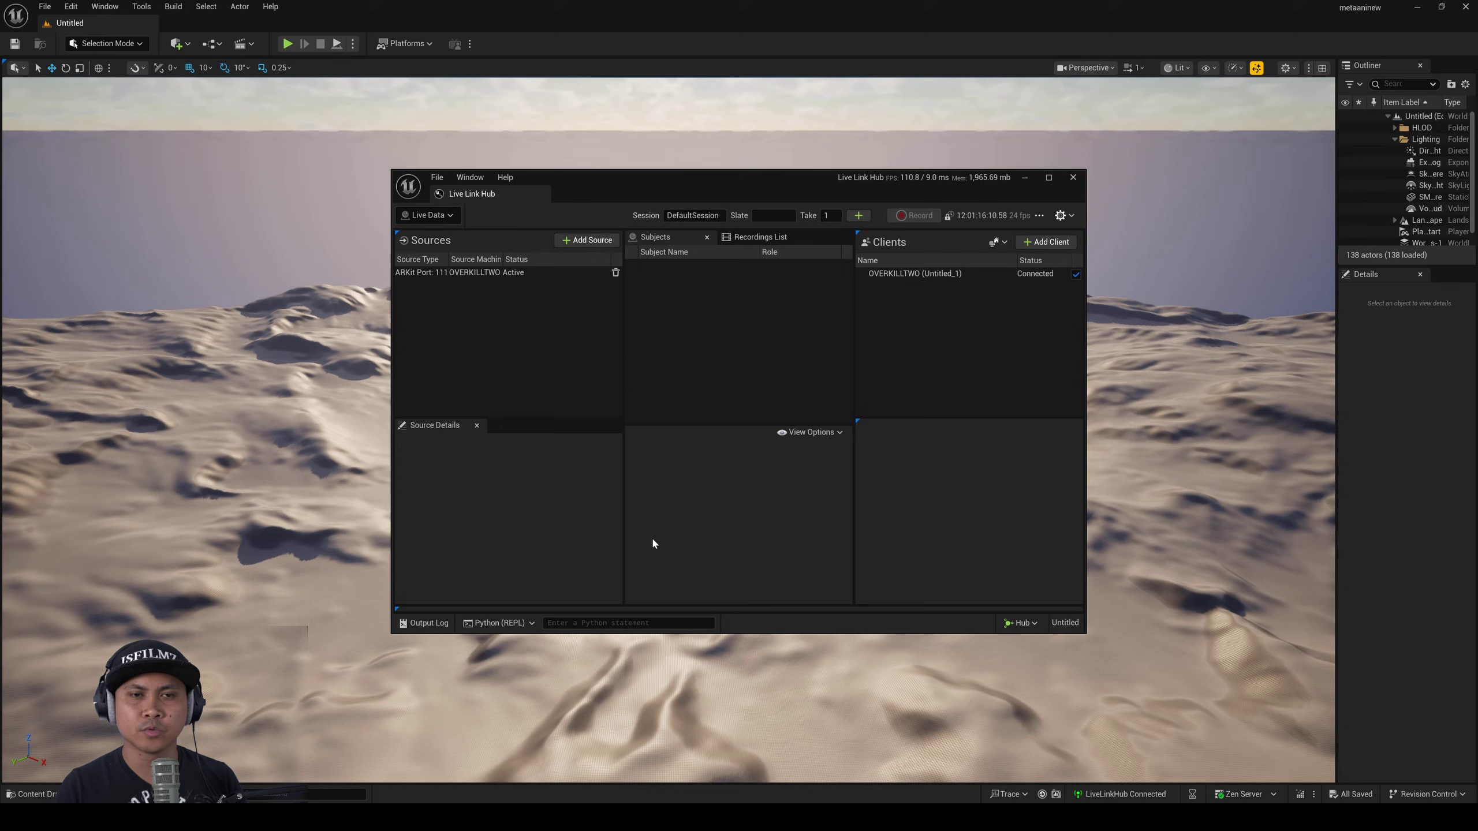
- Switch Live Link Hub to the Capture Manager layout and connect a Live Link Face device by IP
click(439, 219)
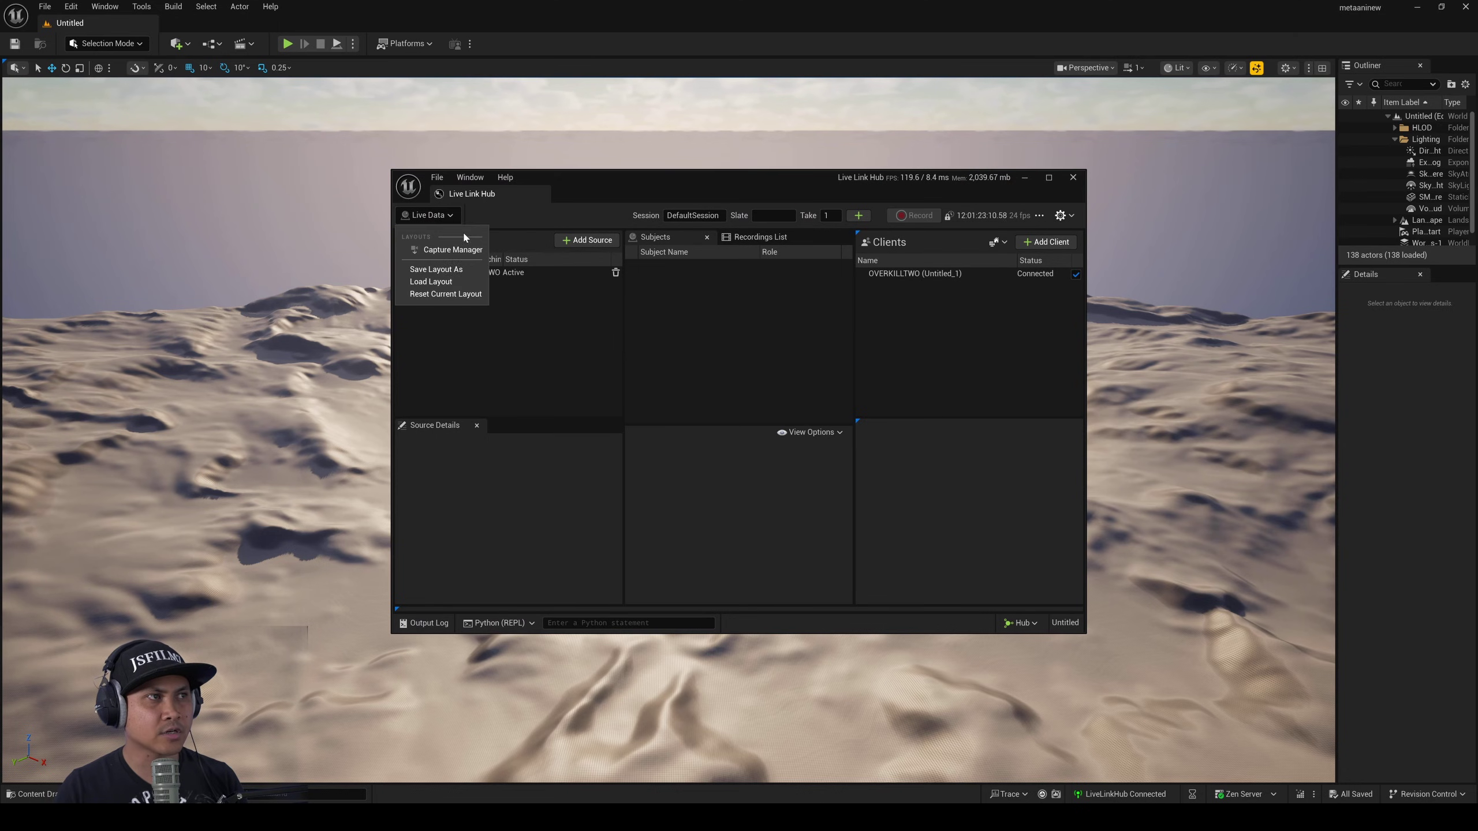
click(462, 250)
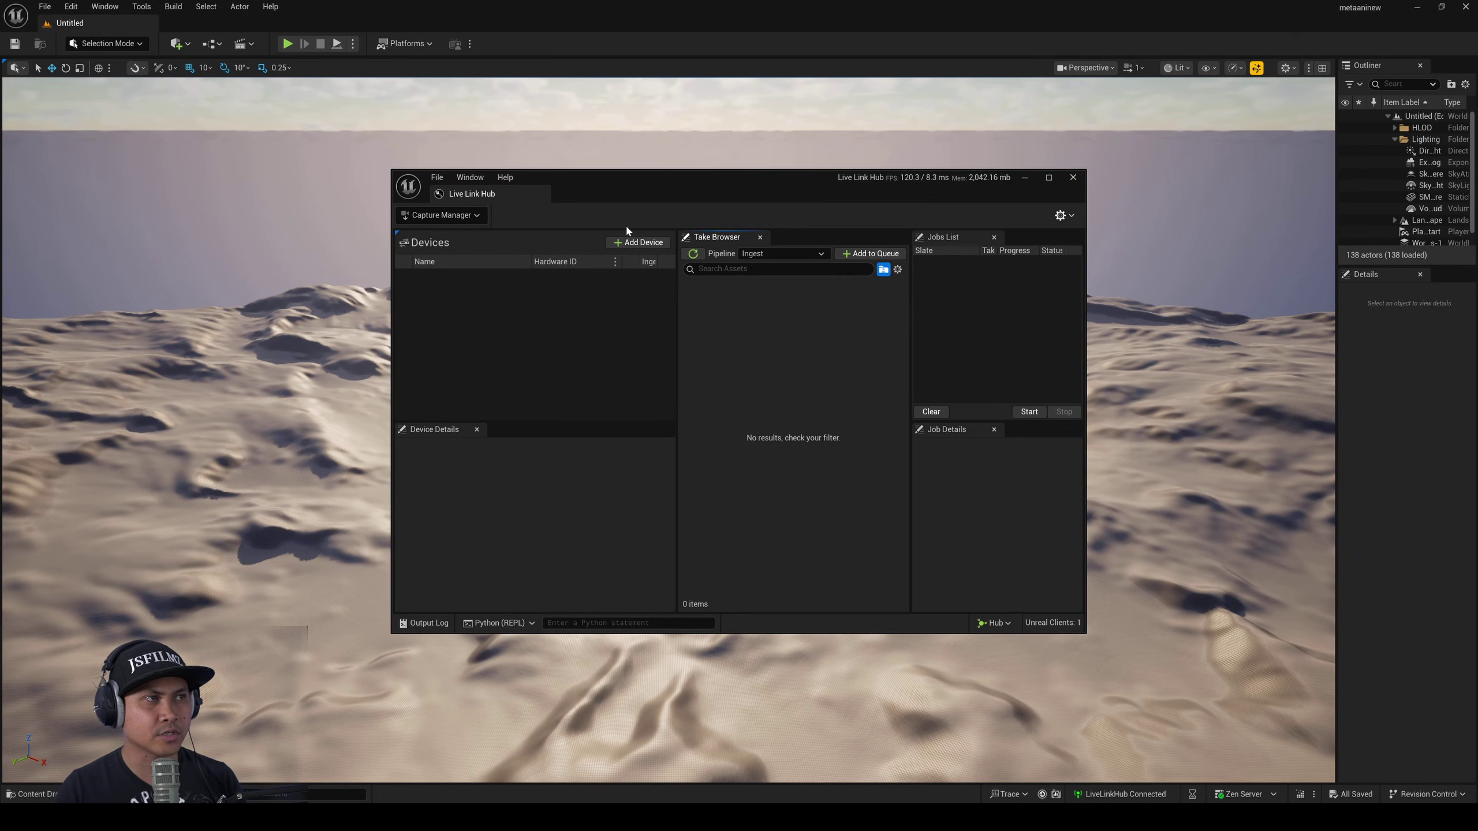
click(621, 245)
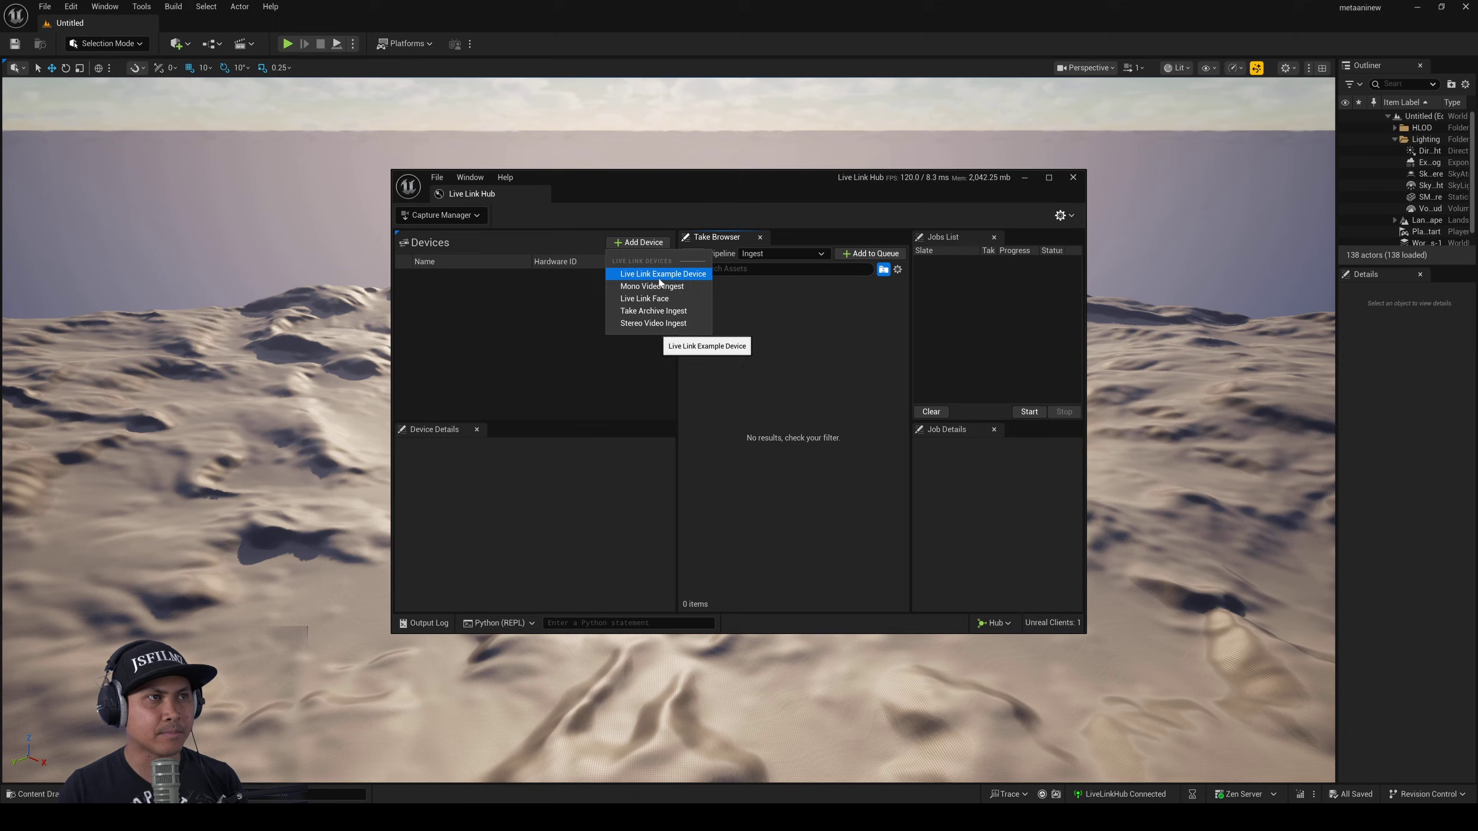
click(645, 298)
click(473, 276)
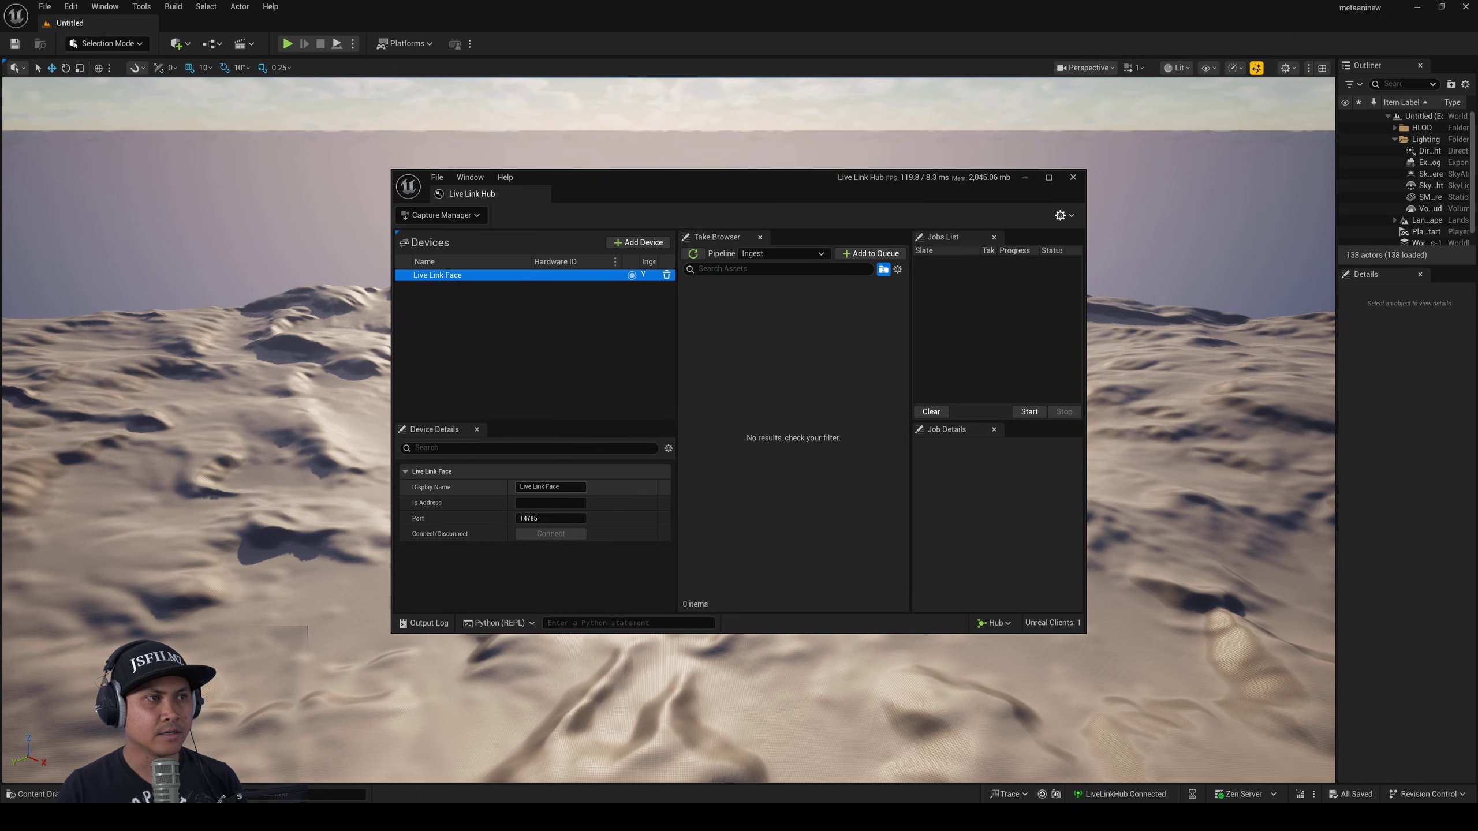
click(551, 502)
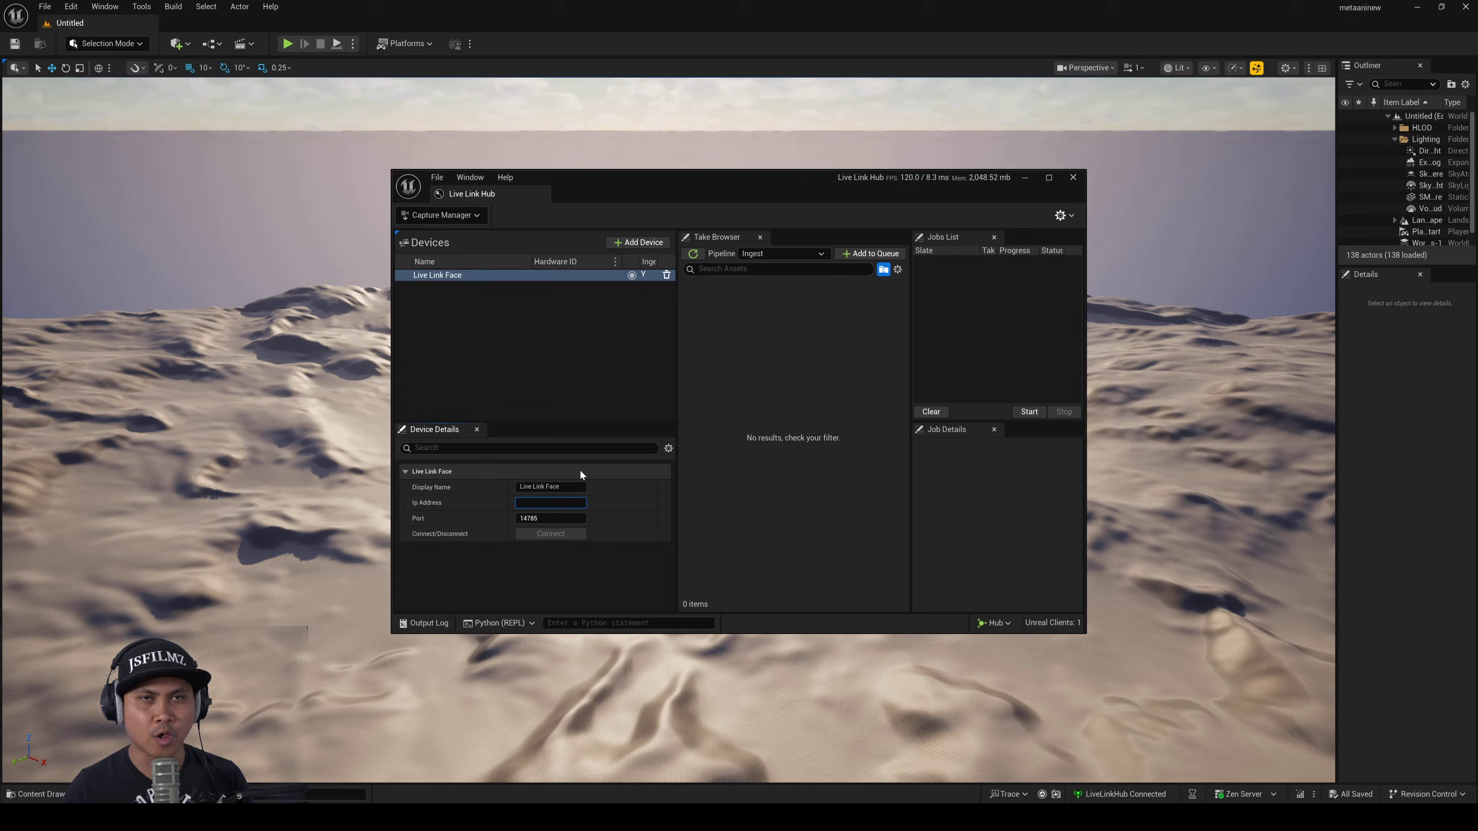
key(Return)
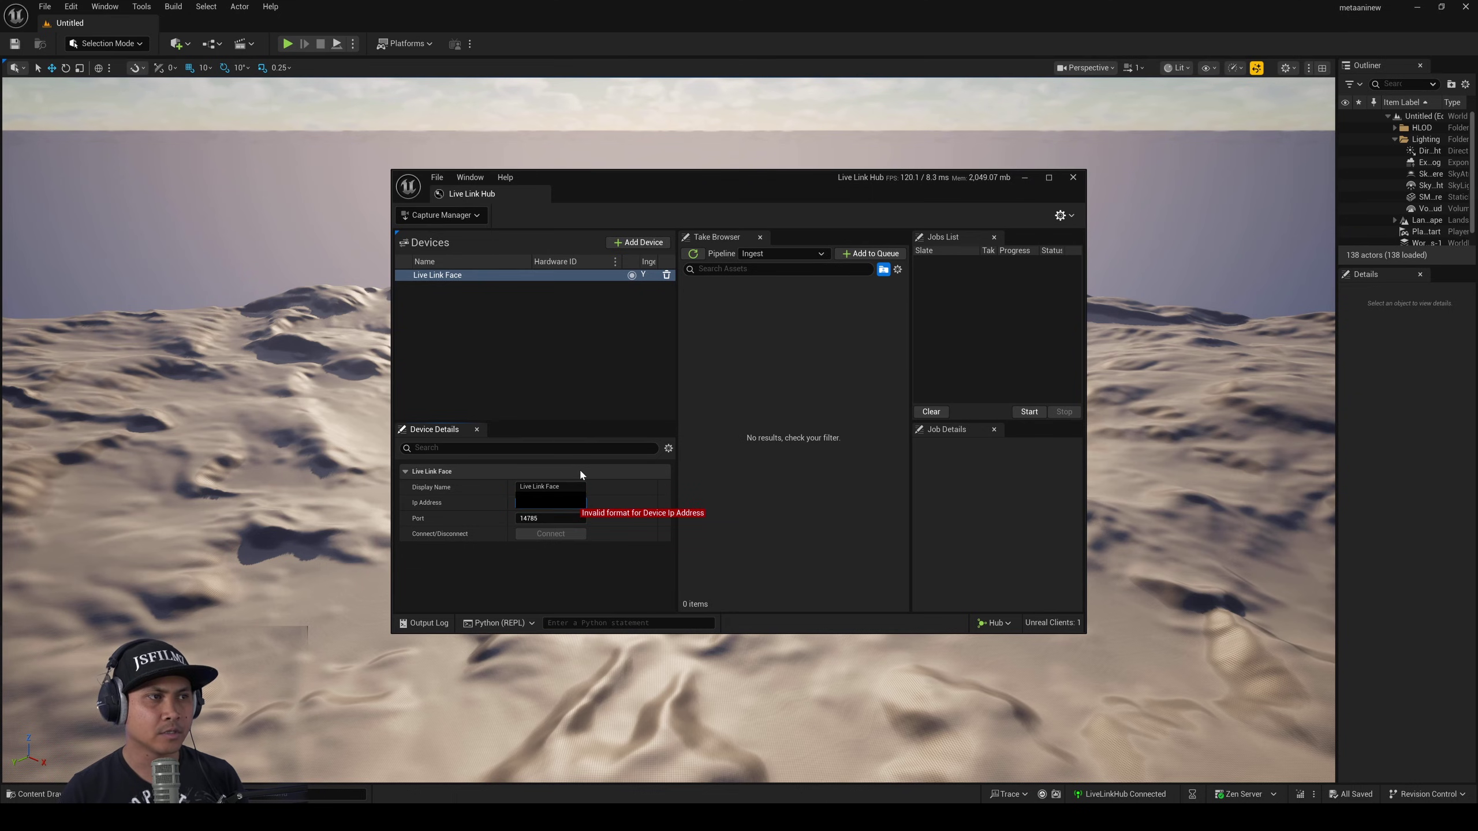
key(Return)
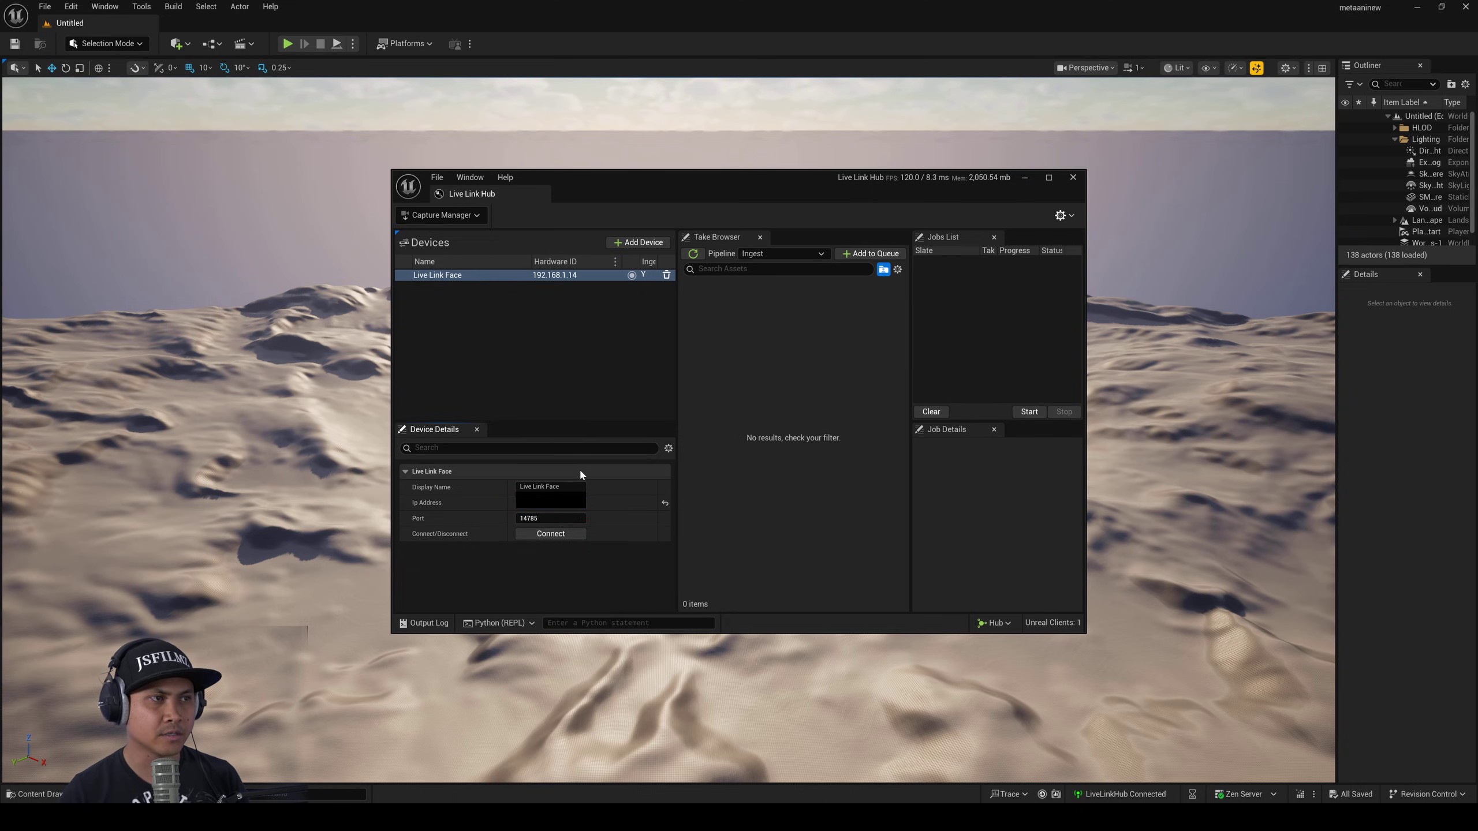
click(534, 534)
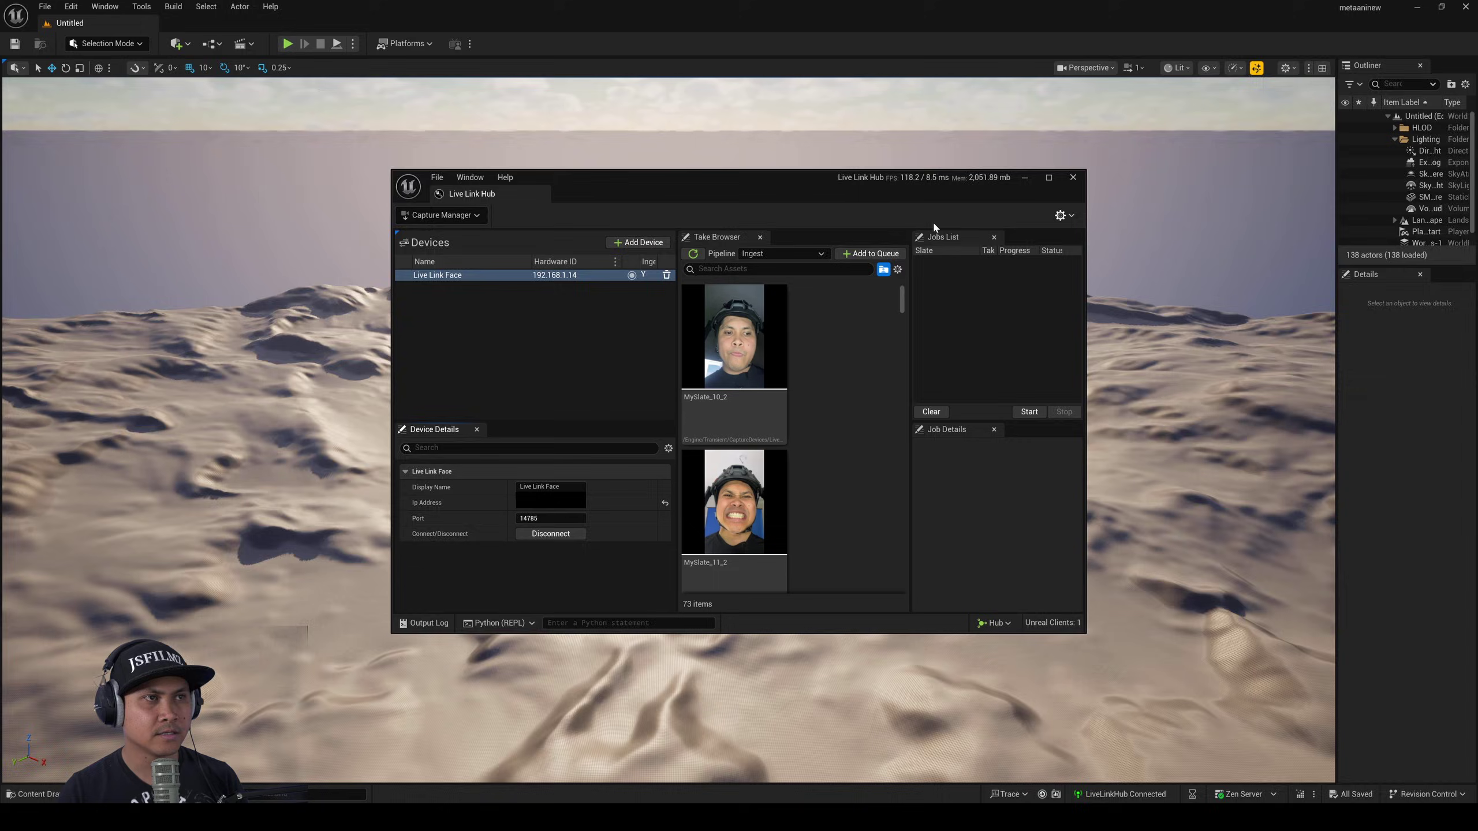
double_click(960, 193)
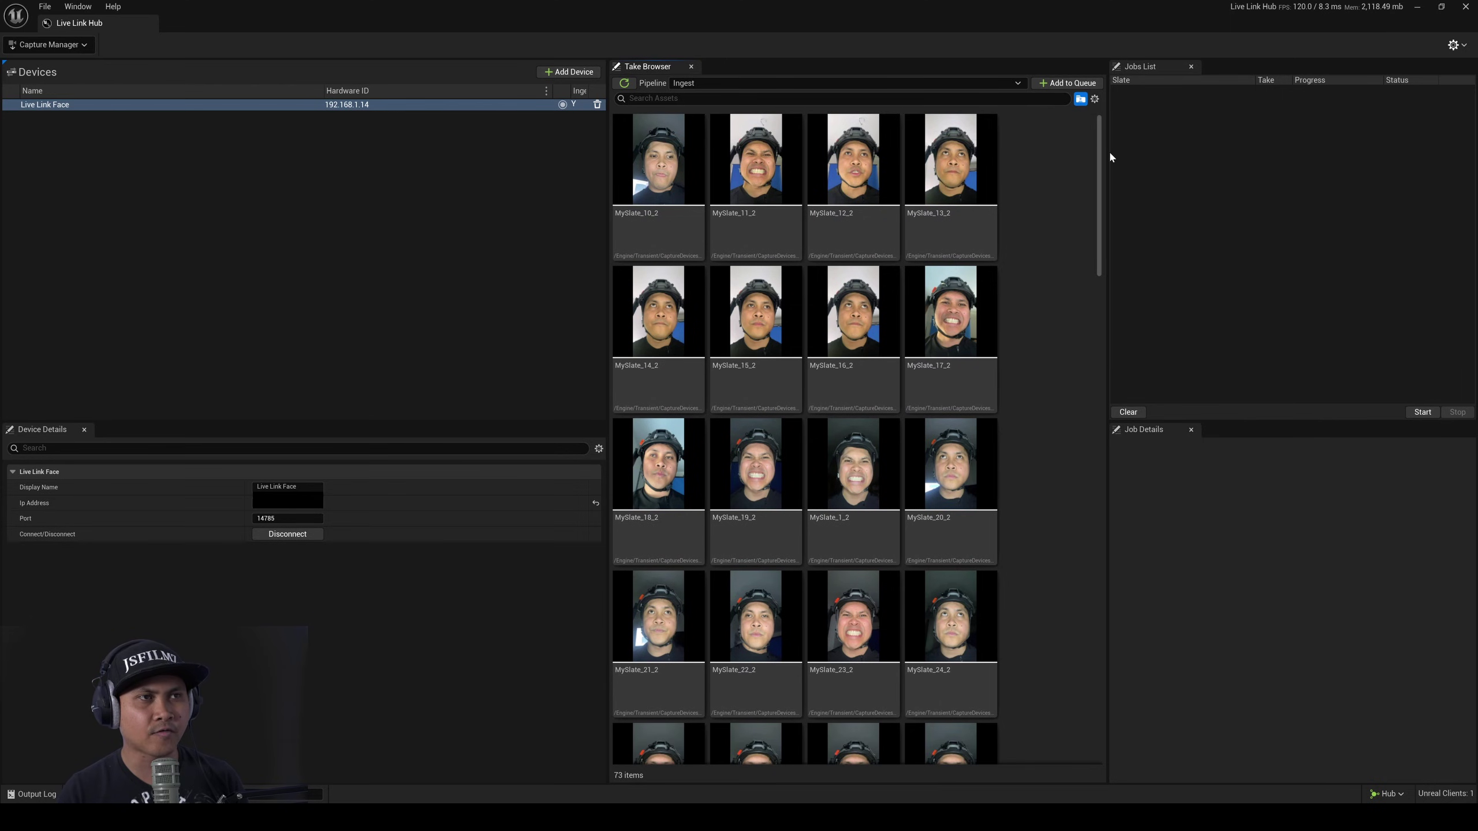
- Show takes as a list, select MySlate_71_2 and MySlate_73_2, and add them to the queue
scroll(1101, 158, down, 10)
scroll(1101, 158, up, 10)
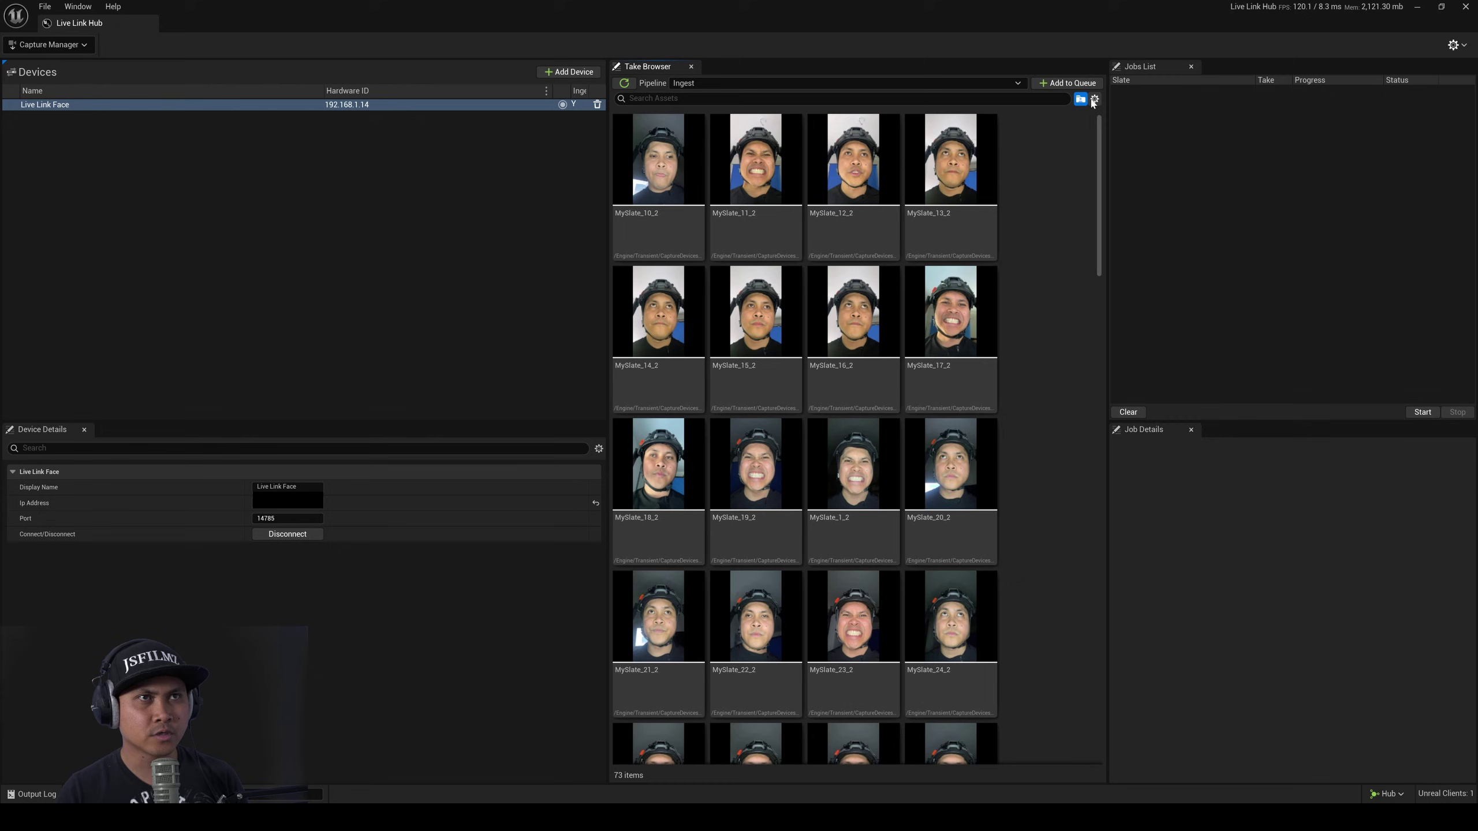
click(1095, 99)
click(1135, 158)
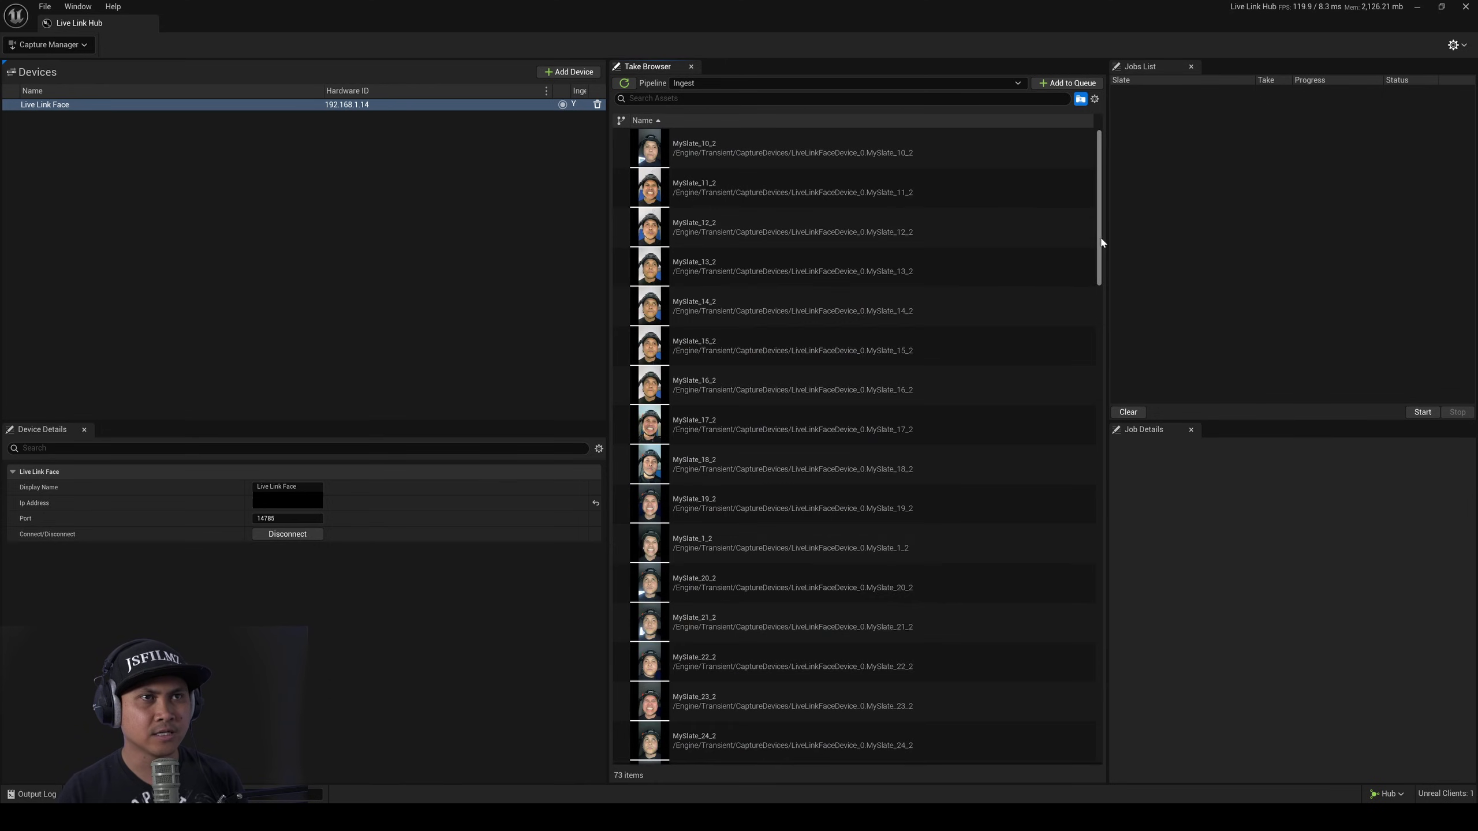
drag(1099, 242, 1121, 732)
click(893, 556)
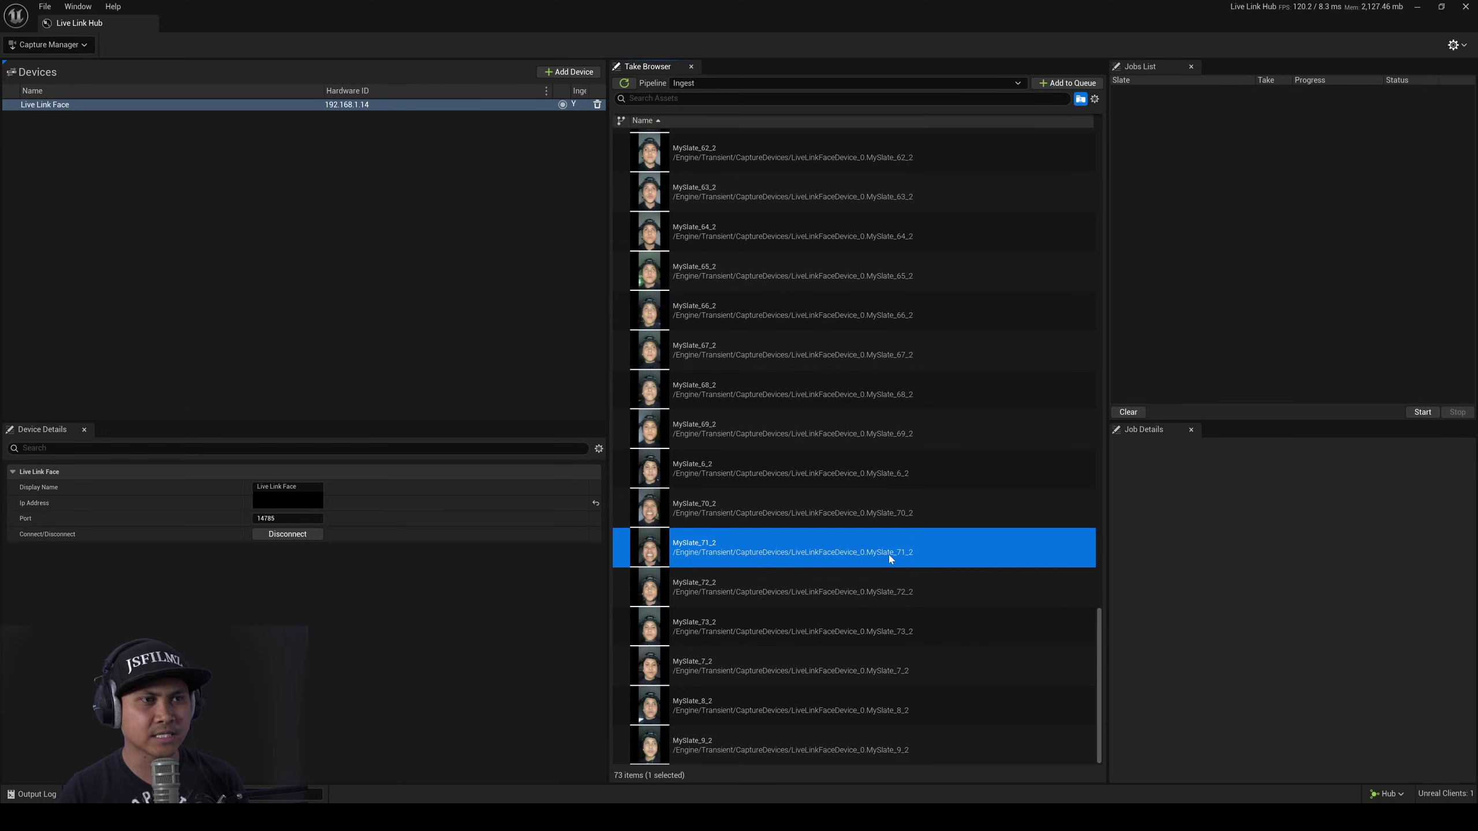
click(914, 627)
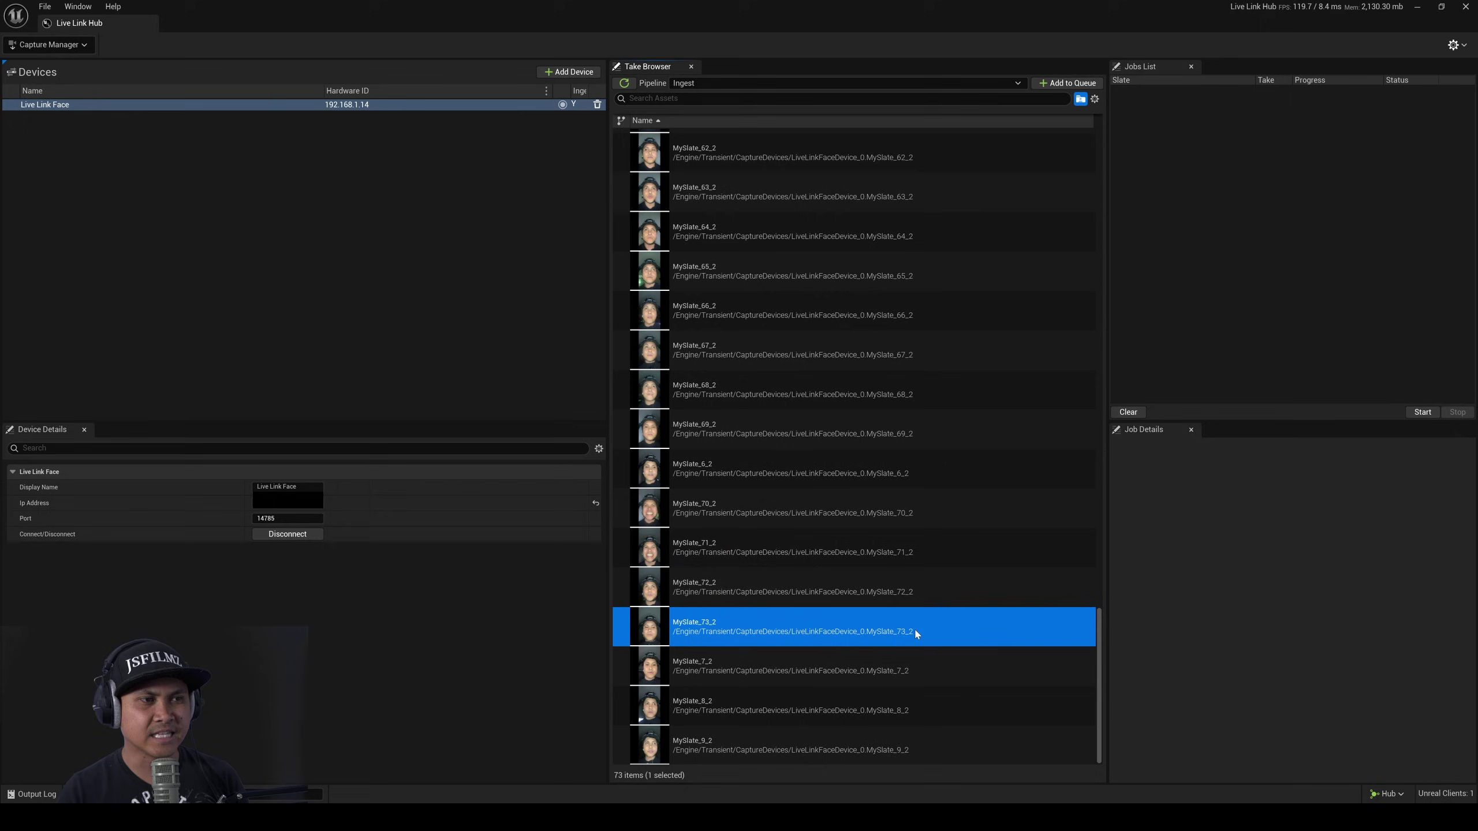
click(879, 556)
ctrl+click(928, 631)
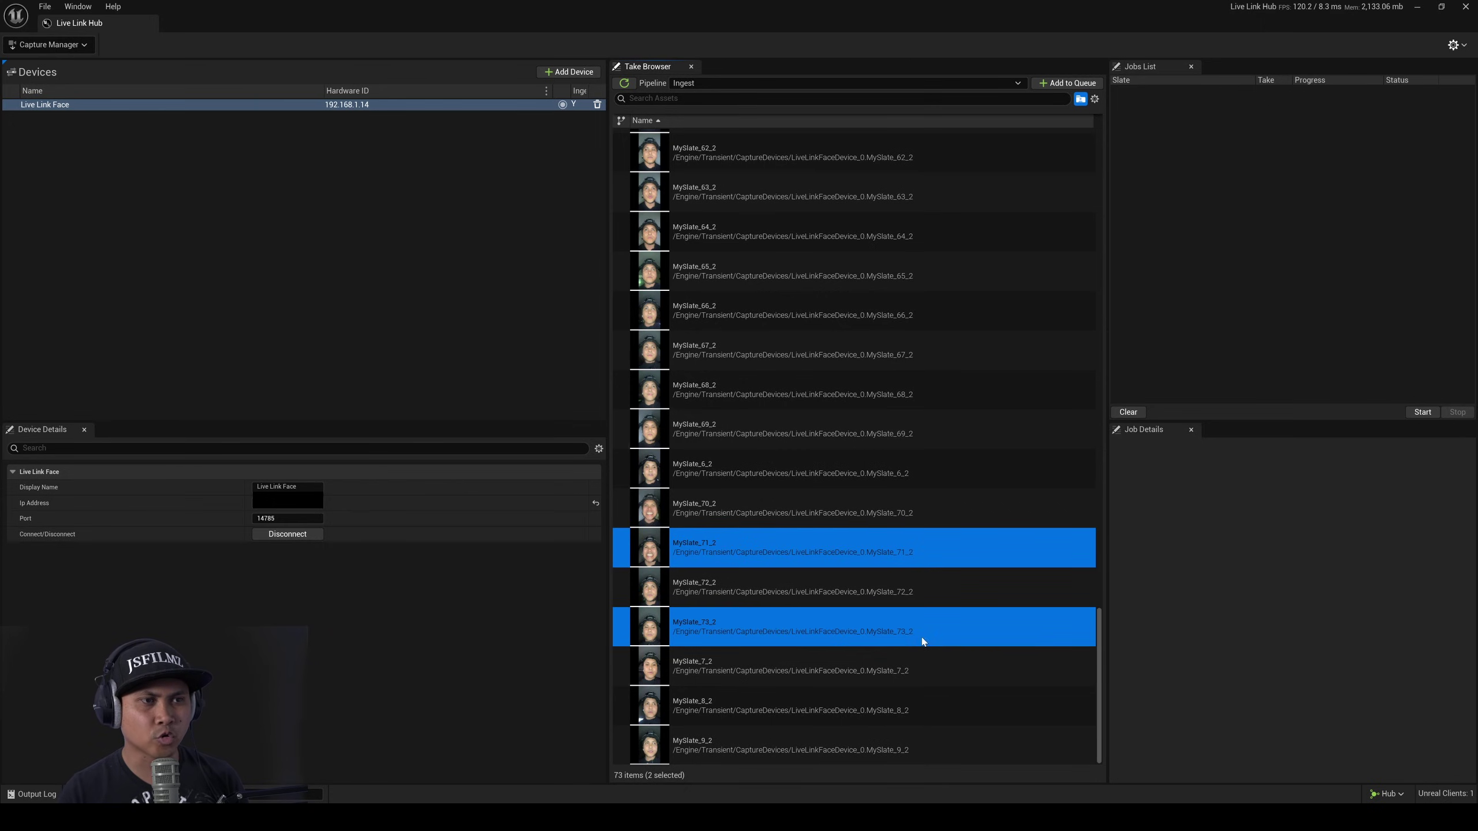
click(1067, 83)
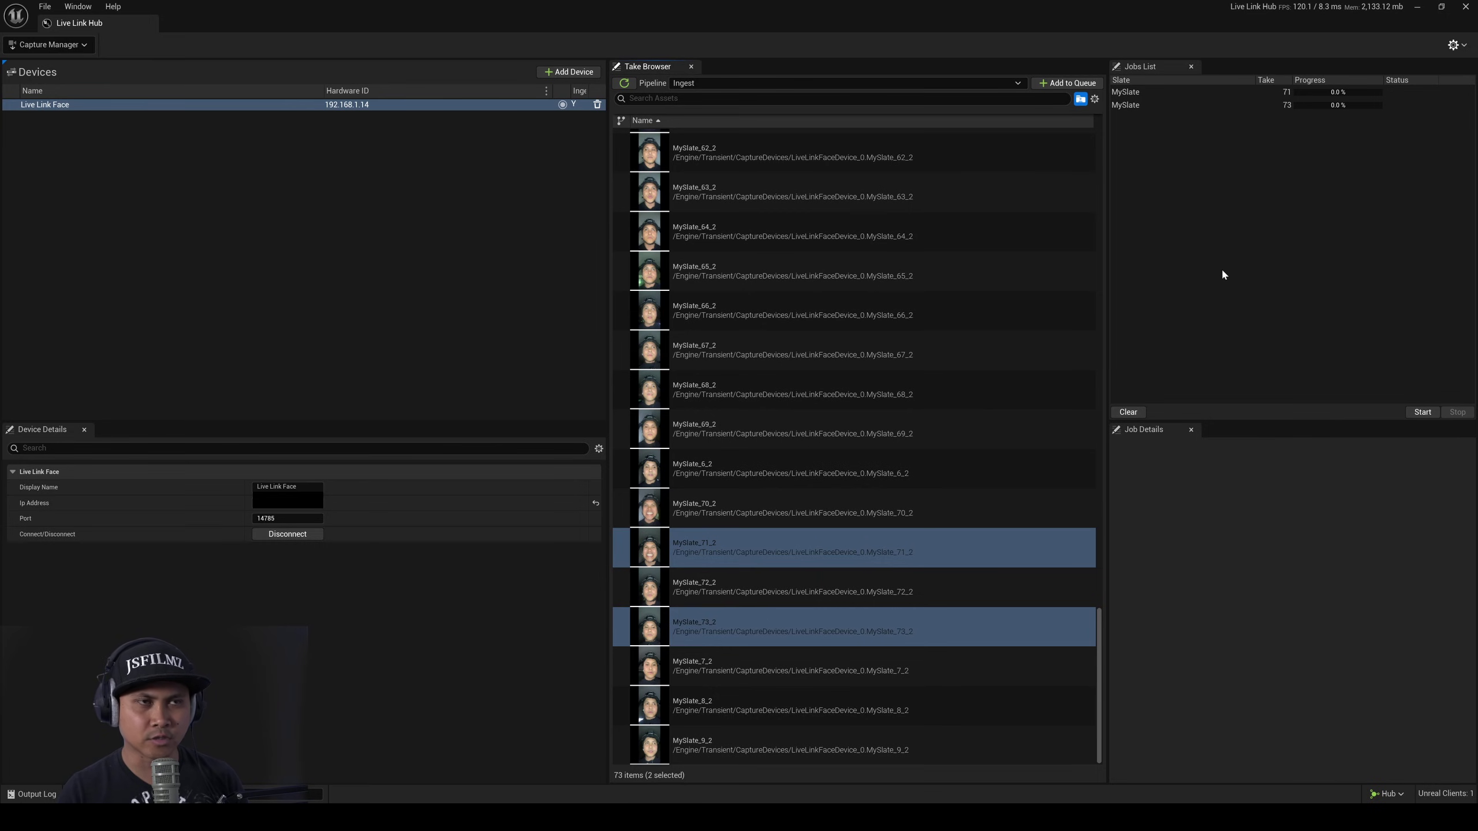
- Close Live Link Hub and Capture Manager, then browse to CaptureManager > Imports > Live_Link_Face > MySlate_71
click(1465, 6)
click(1017, 234)
key(ctrl+space)
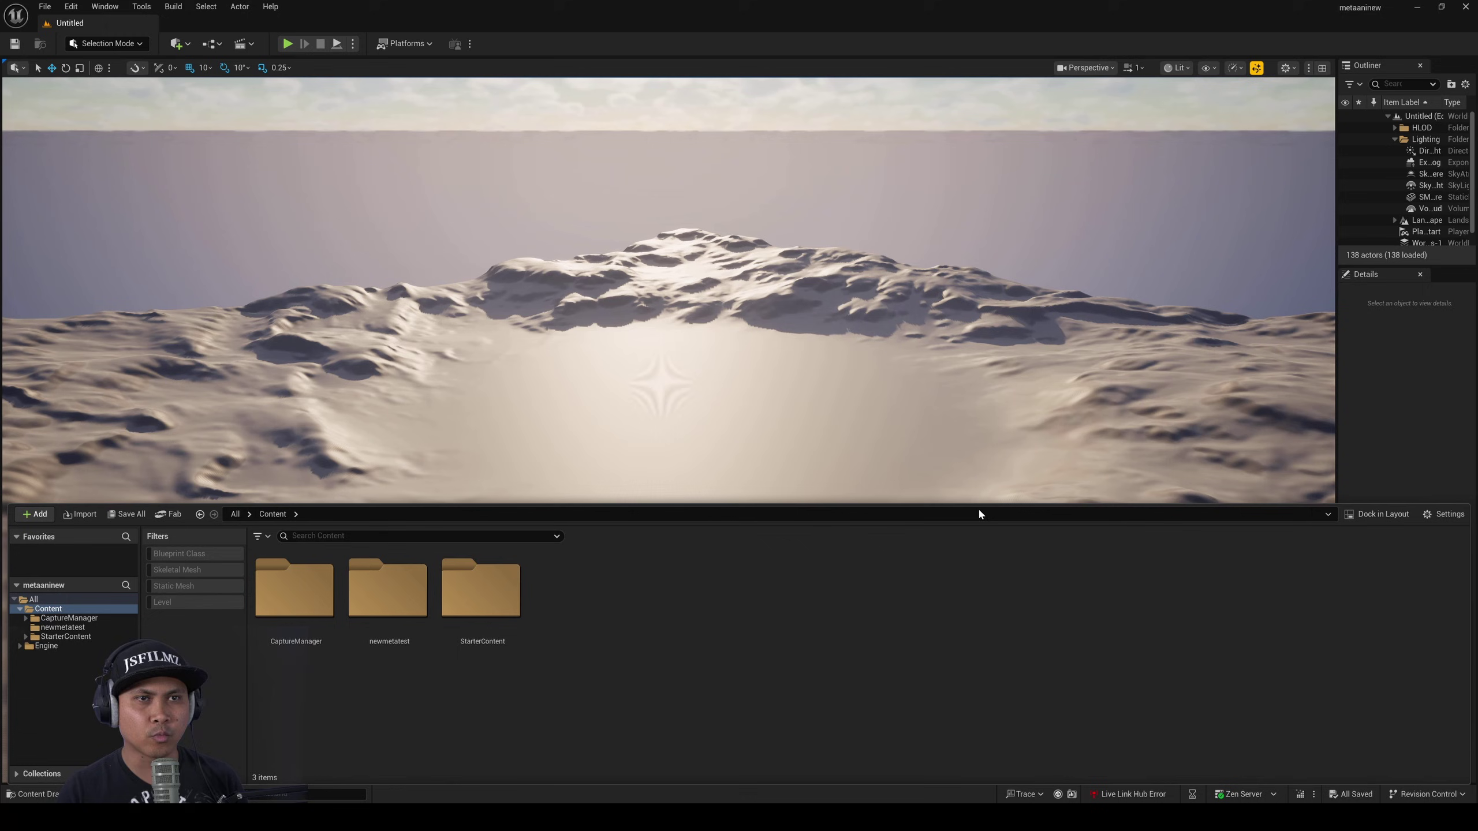
double_click(302, 643)
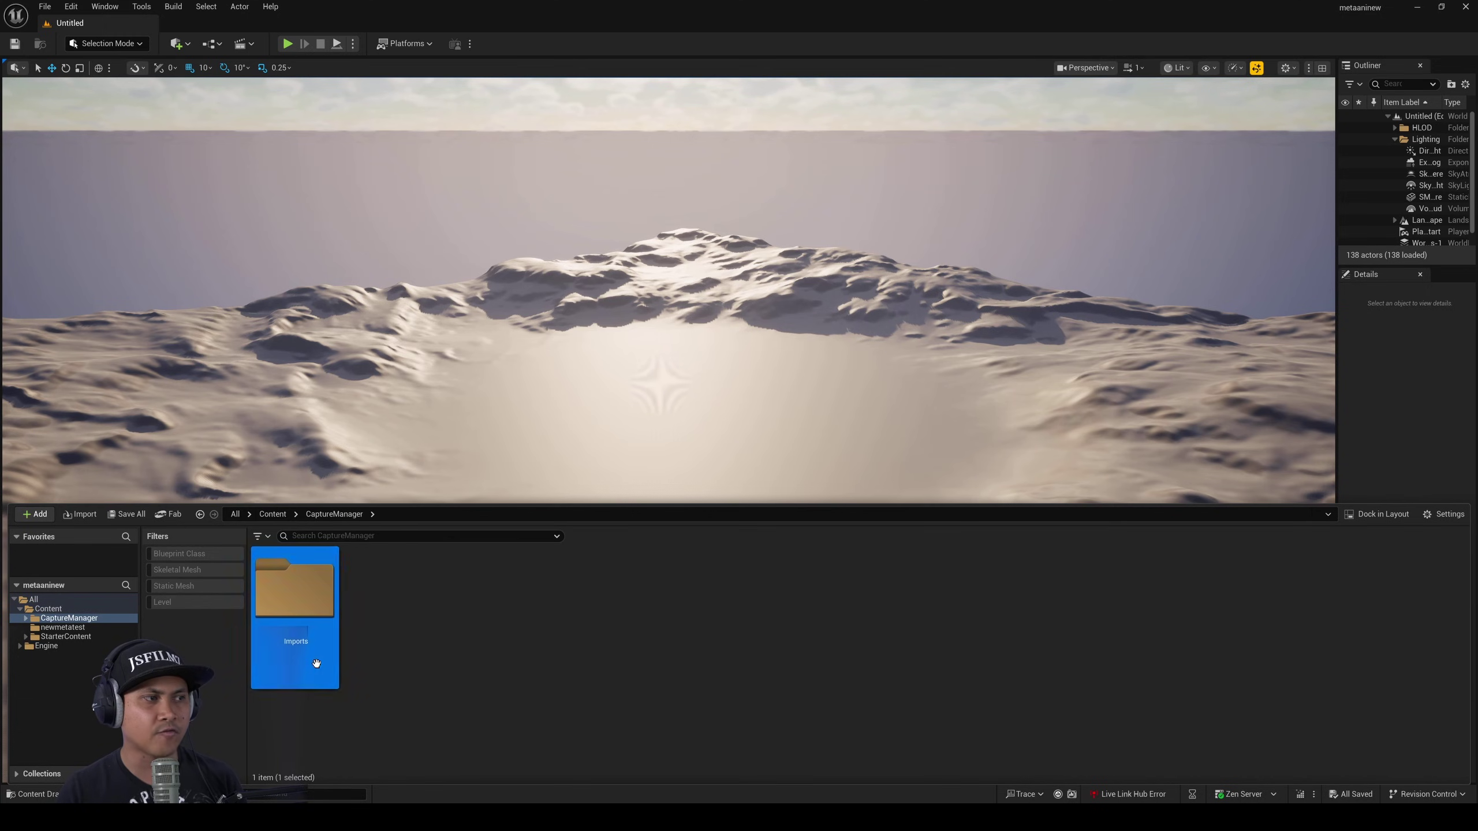
double_click(302, 642)
double_click(315, 660)
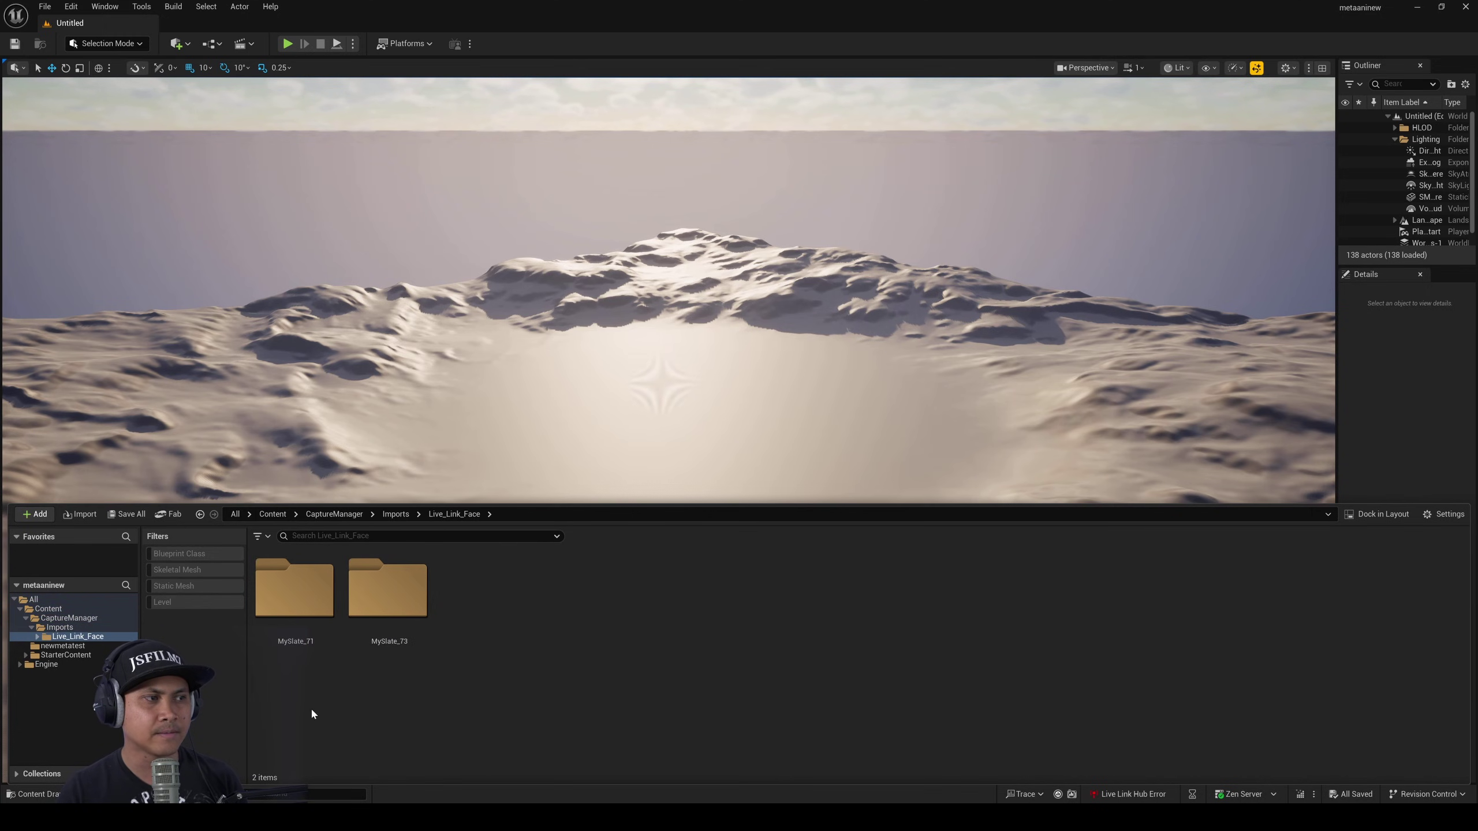
click(322, 611)
double_click(322, 611)
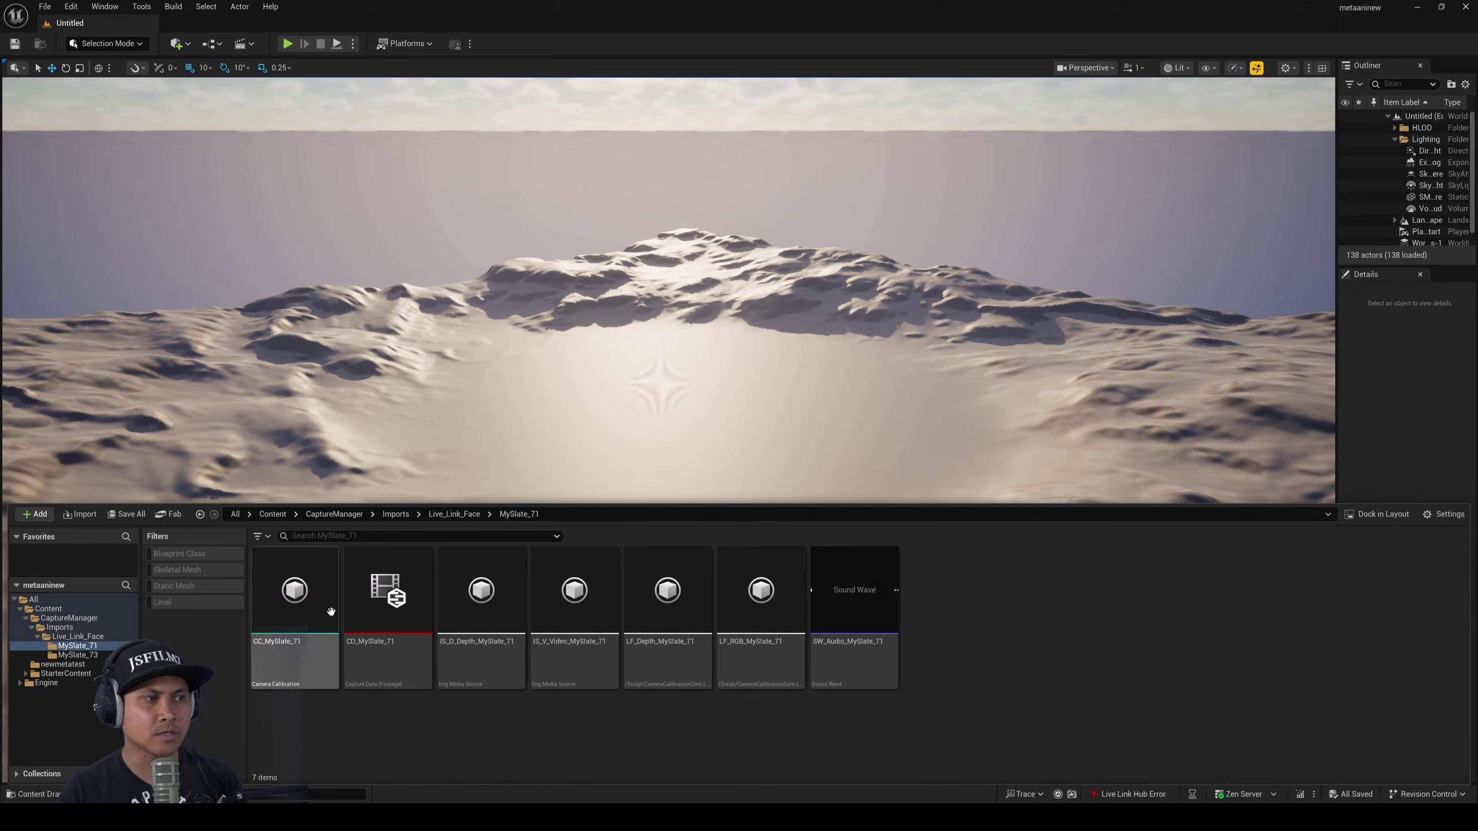
- Return to the Content folder and open the newmetatest folder
click(395, 513)
click(295, 514)
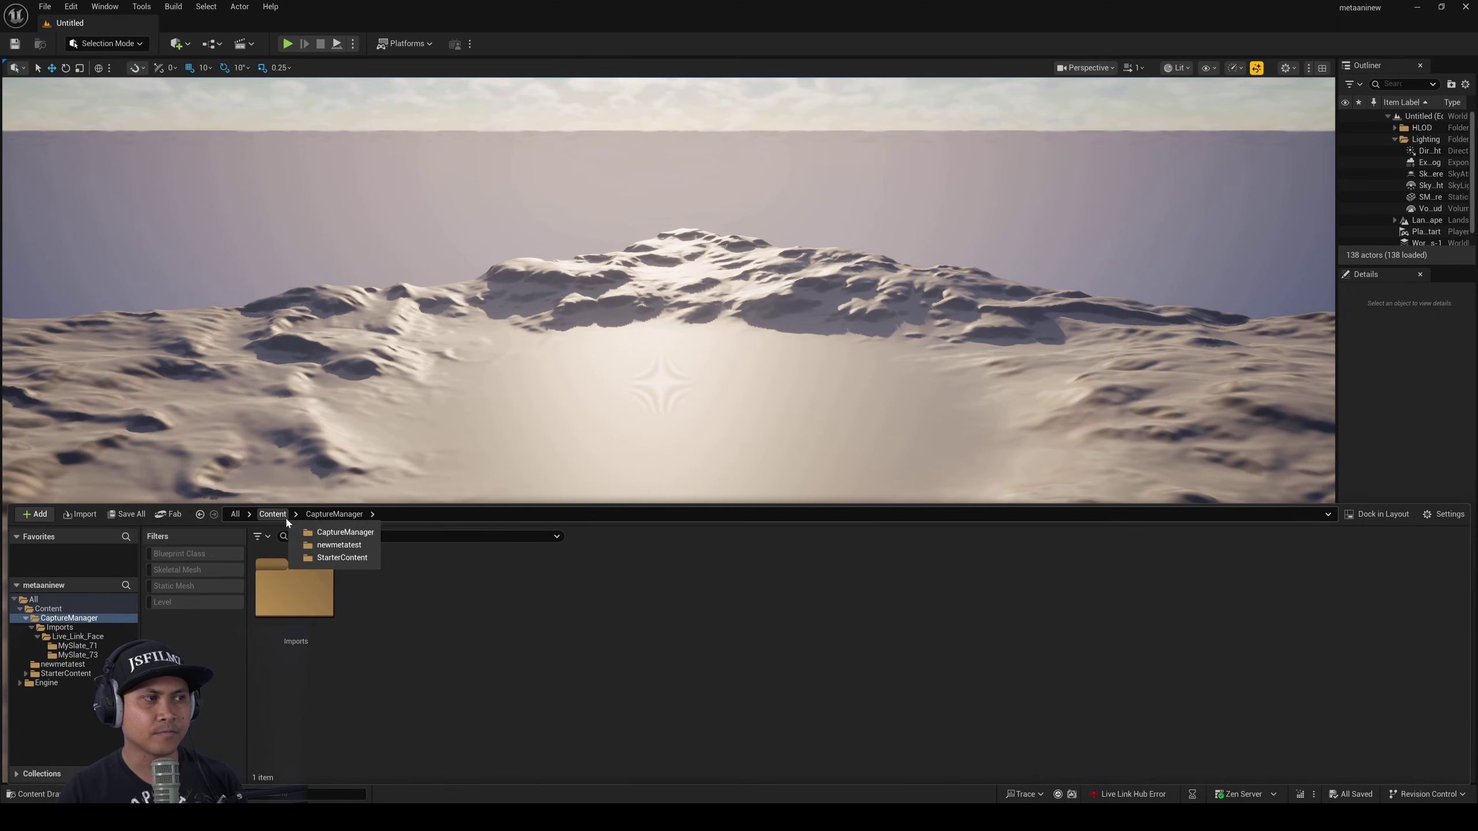
click(272, 514)
right_click(562, 640)
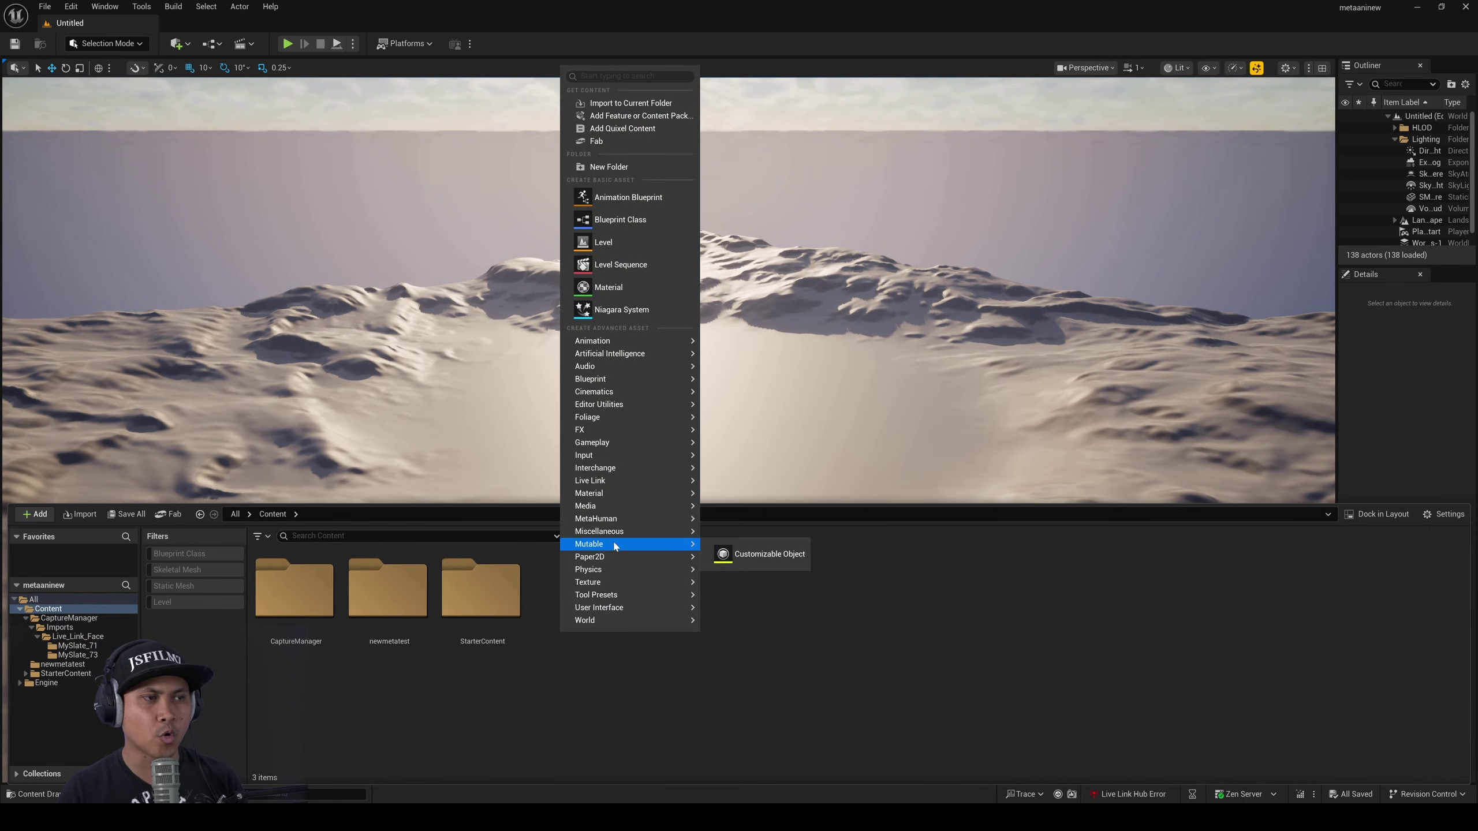
mouse_move(640, 531)
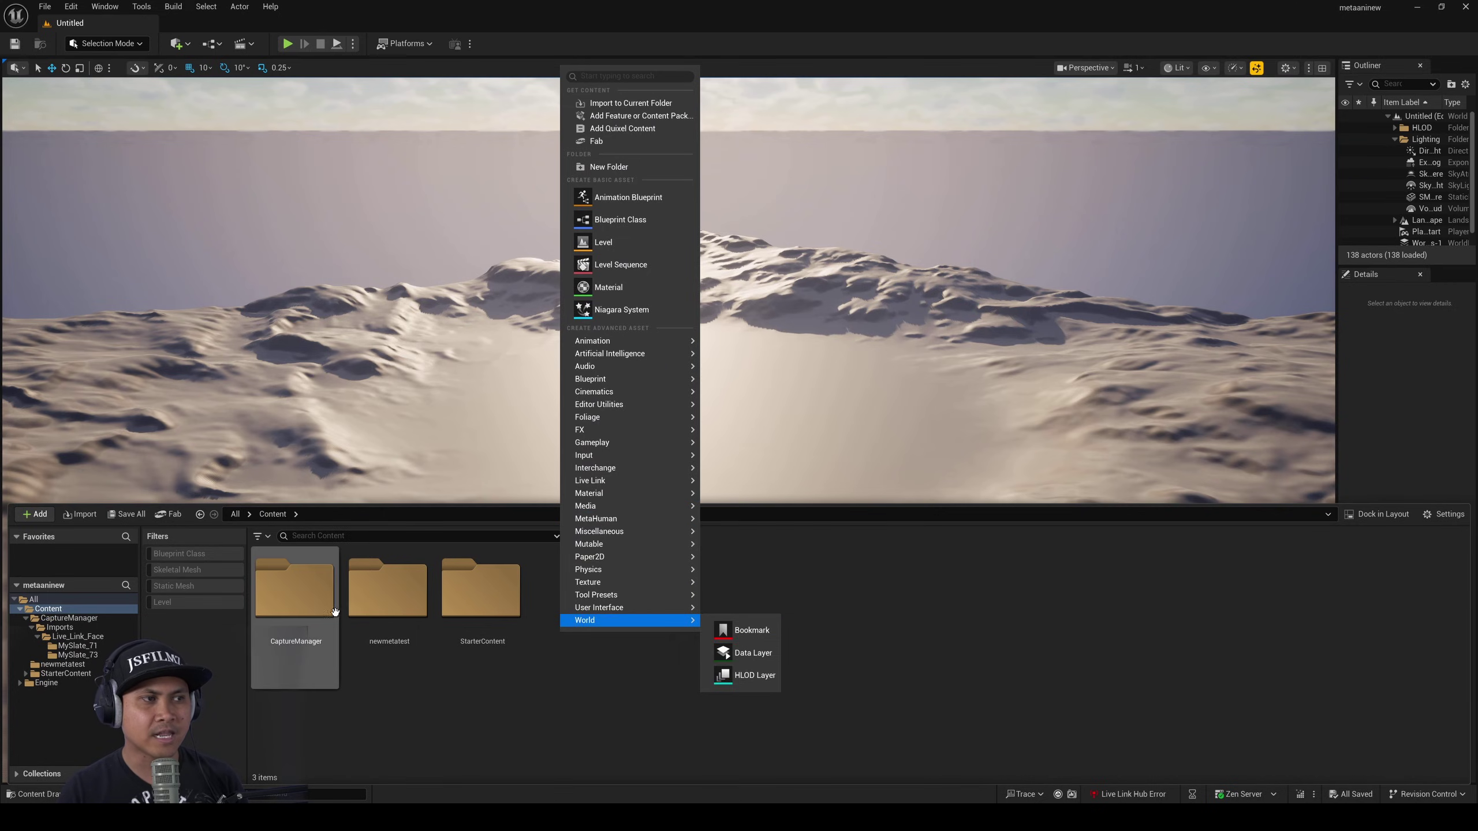
click(387, 587)
double_click(387, 587)
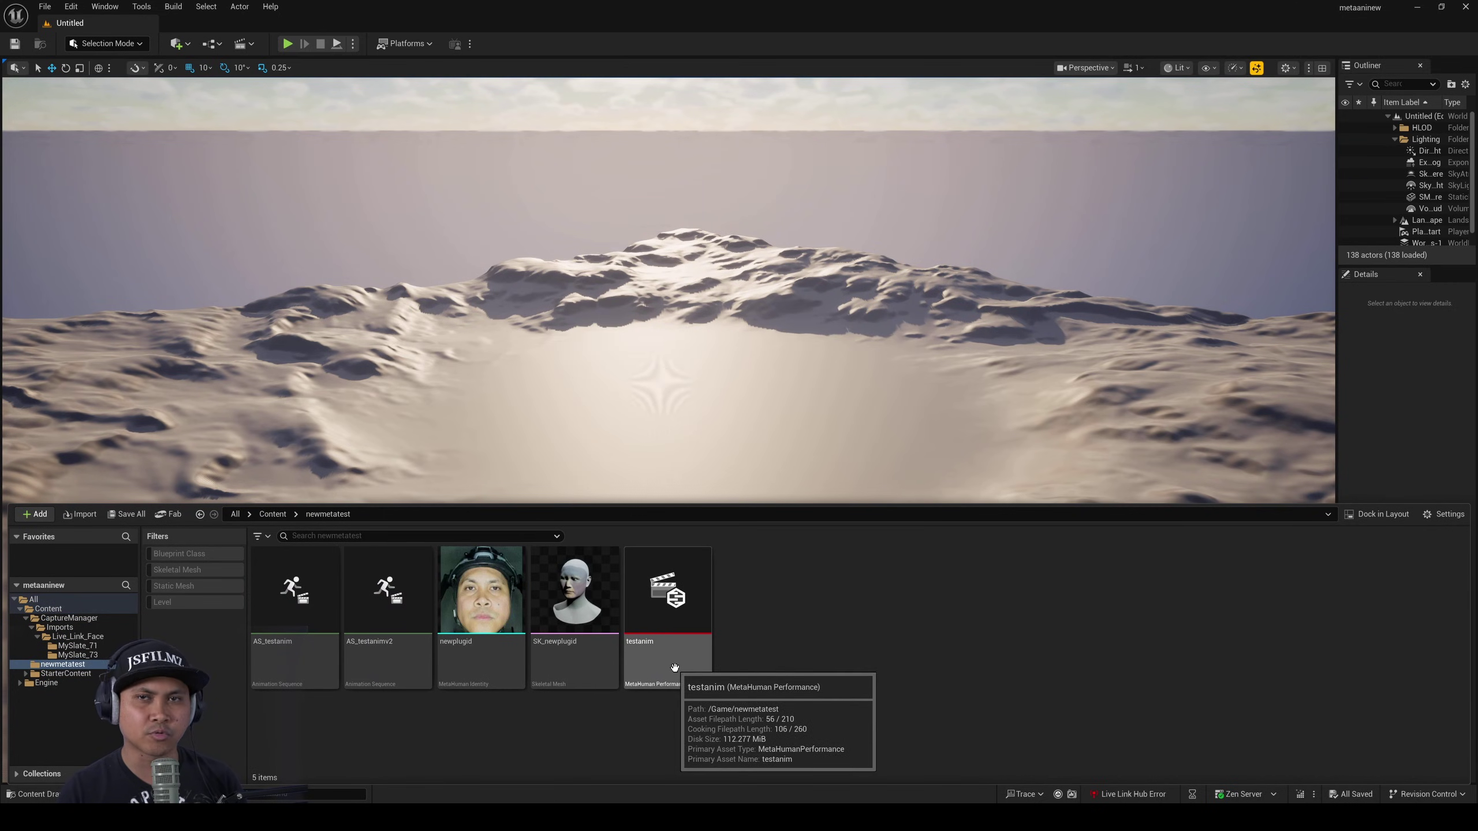
- Open the testanim MetaHuman Performance and accept switching to the audio clock source
double_click(486, 622)
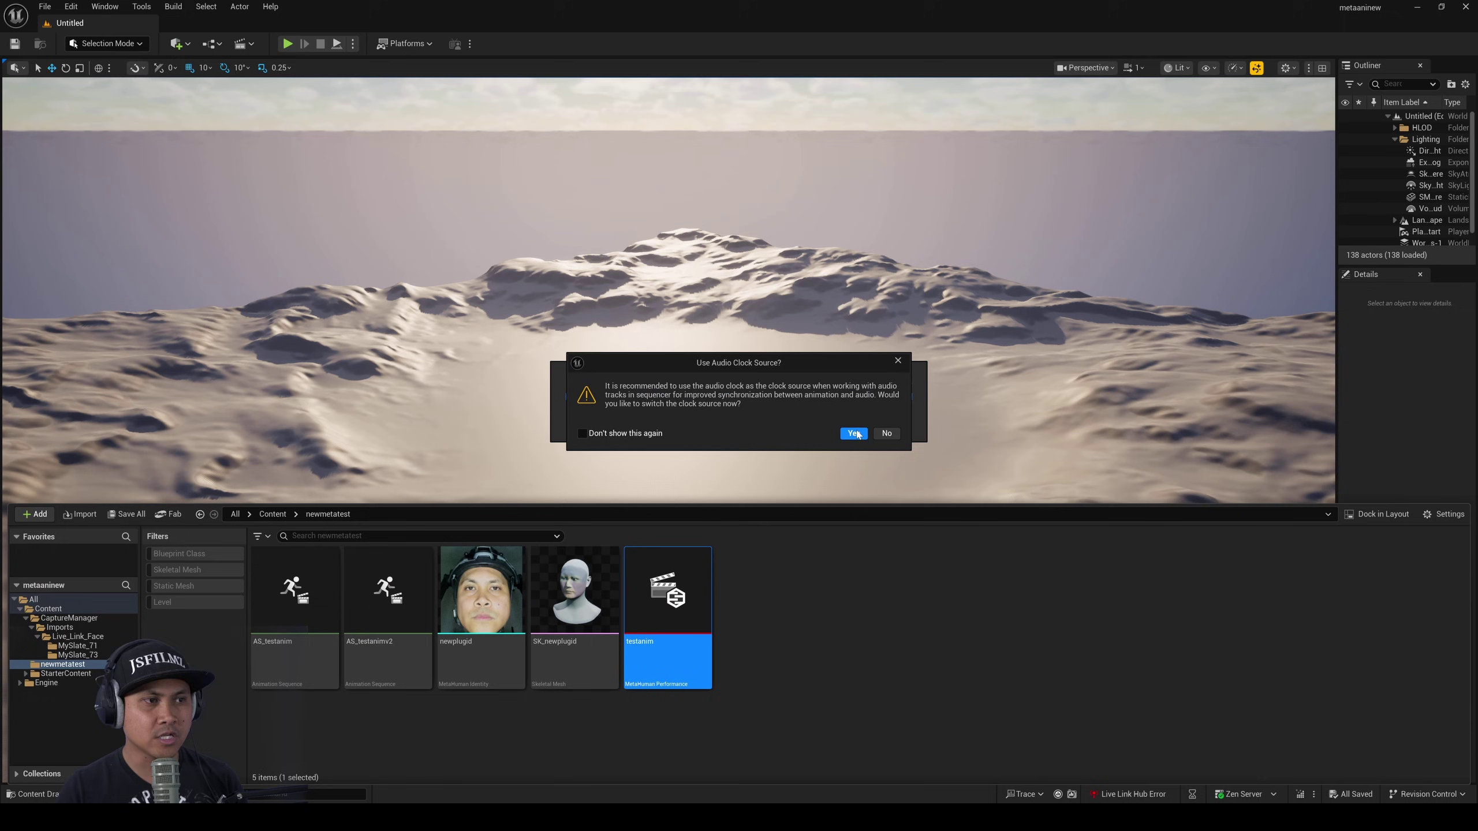
click(853, 434)
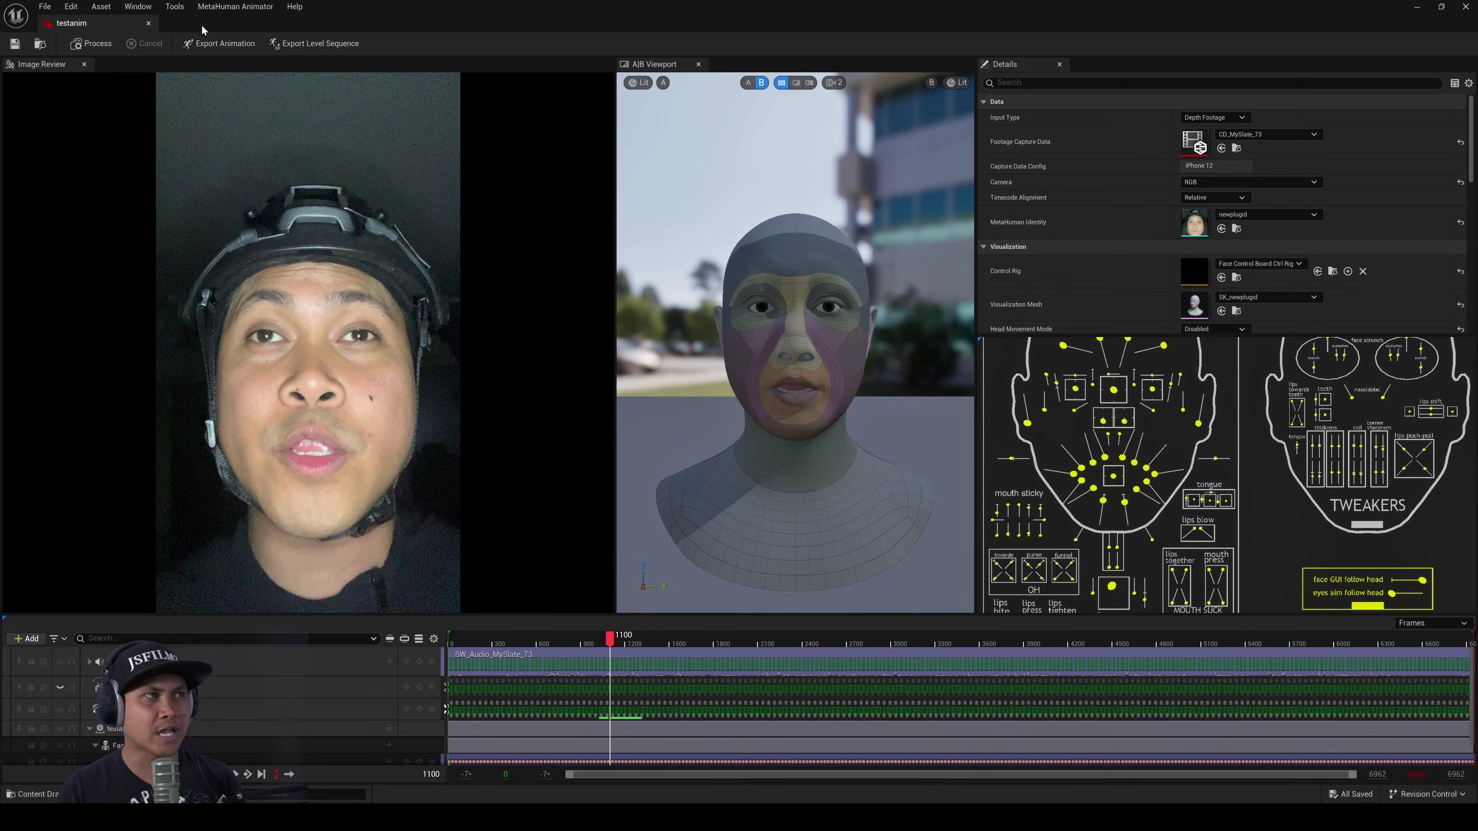
- Export the performance as an animation sequence saved as AS_testanimv3
click(218, 44)
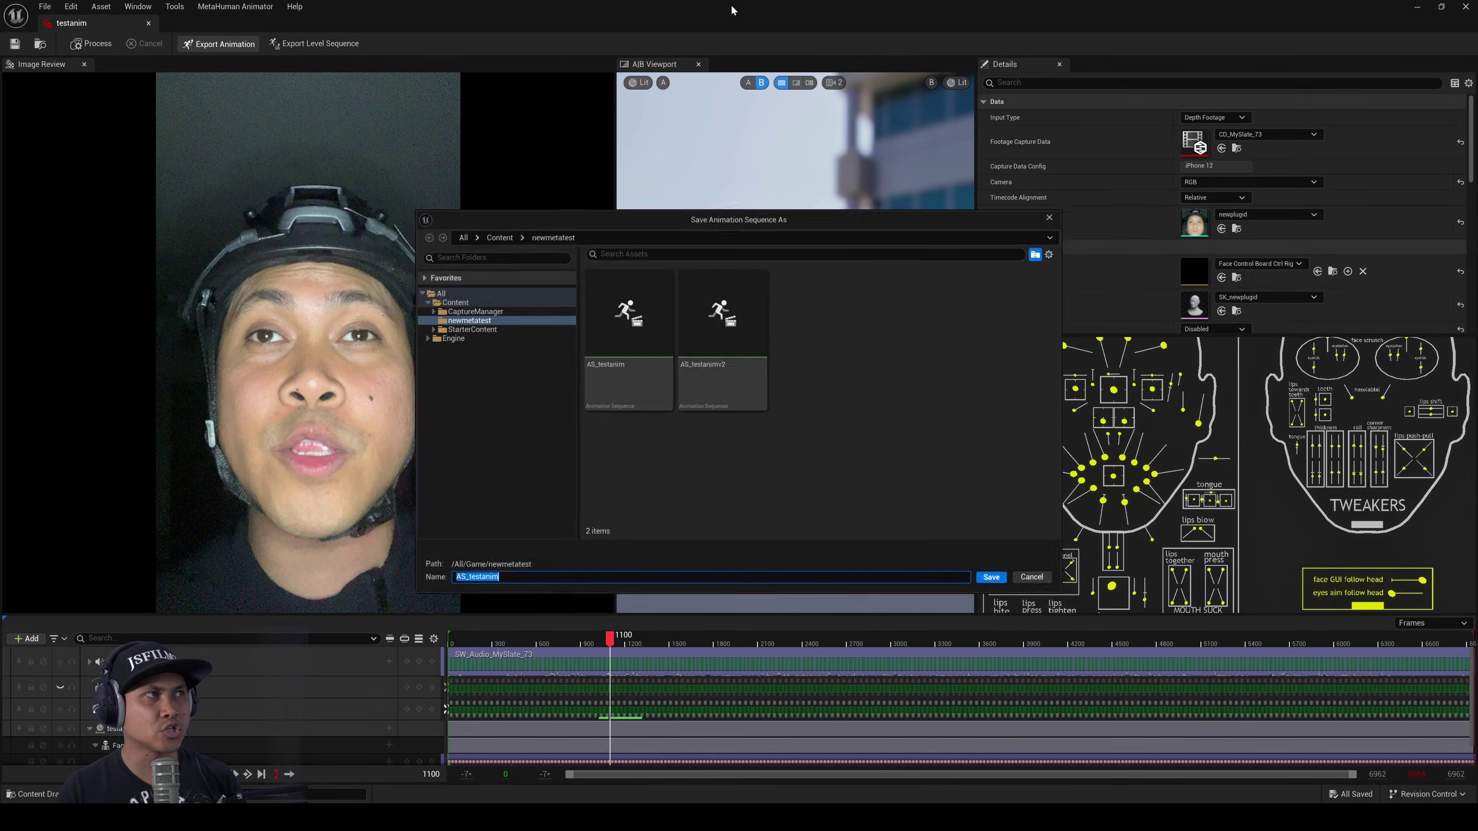
key(End)
text(v)
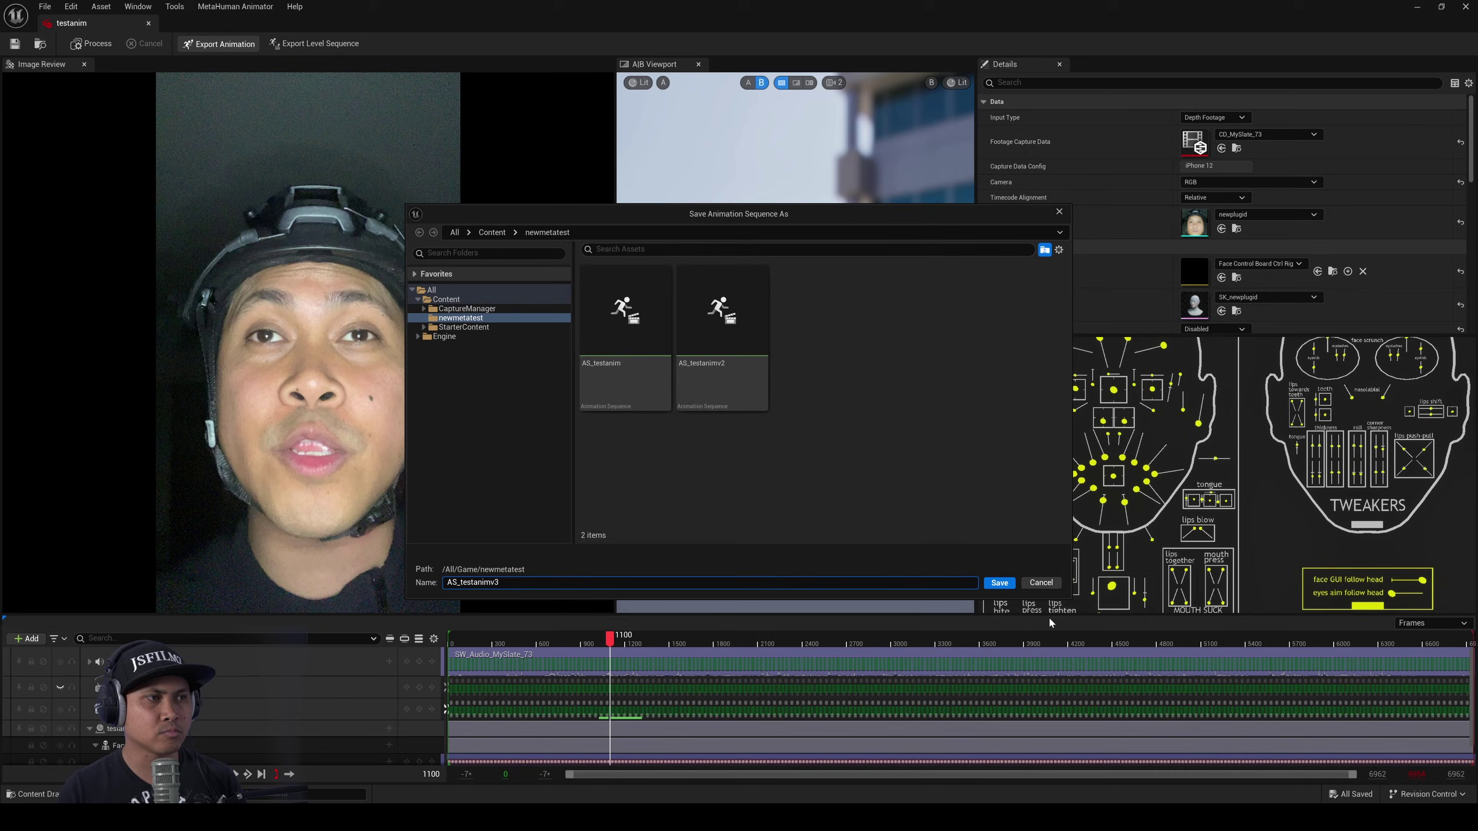
click(986, 553)
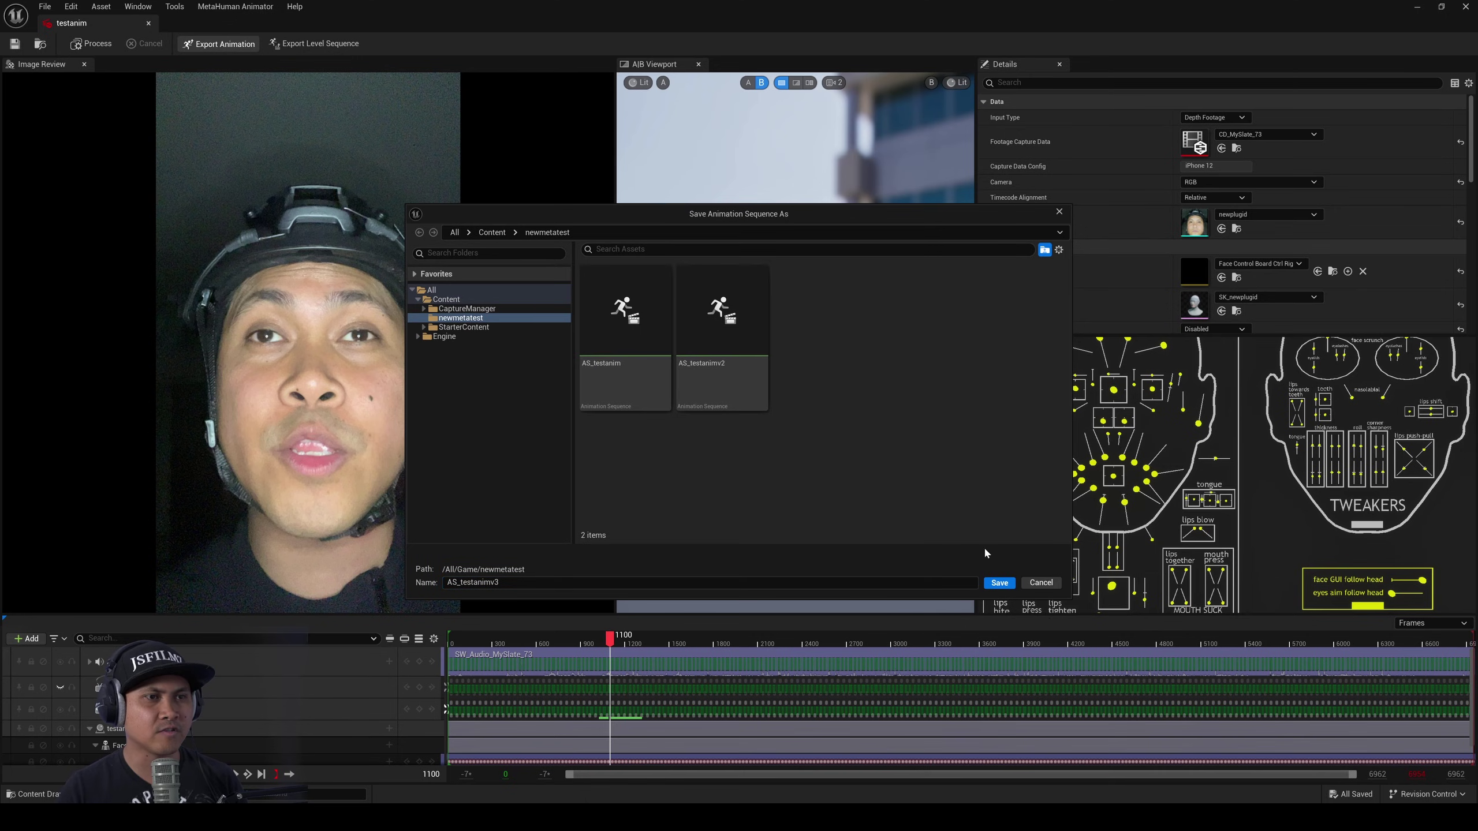
click(999, 583)
- Target SK_newplugid instead of Face_Archetype_Skeleton and create the animation sequence
click(803, 303)
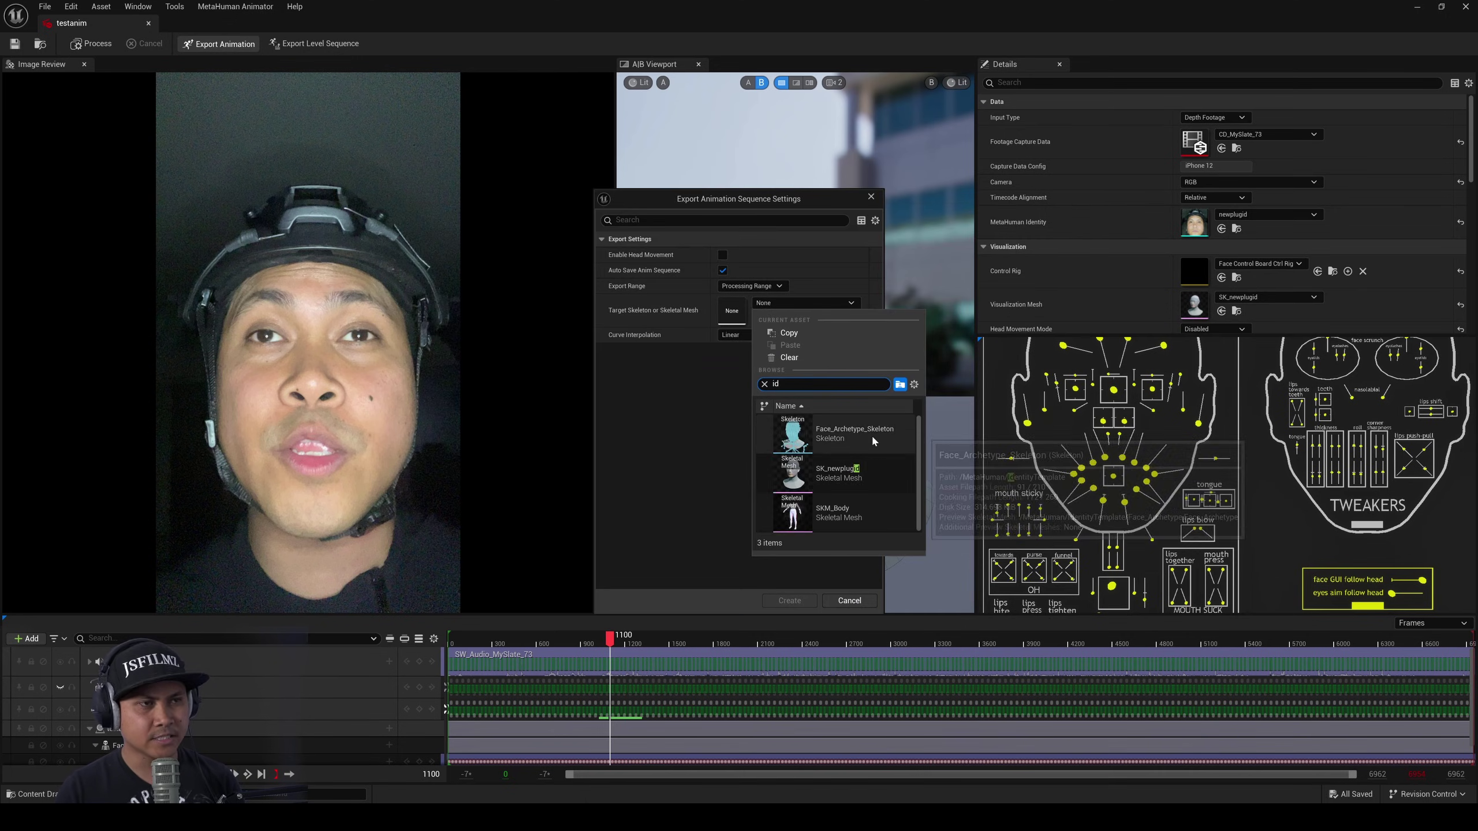
click(870, 435)
click(790, 600)
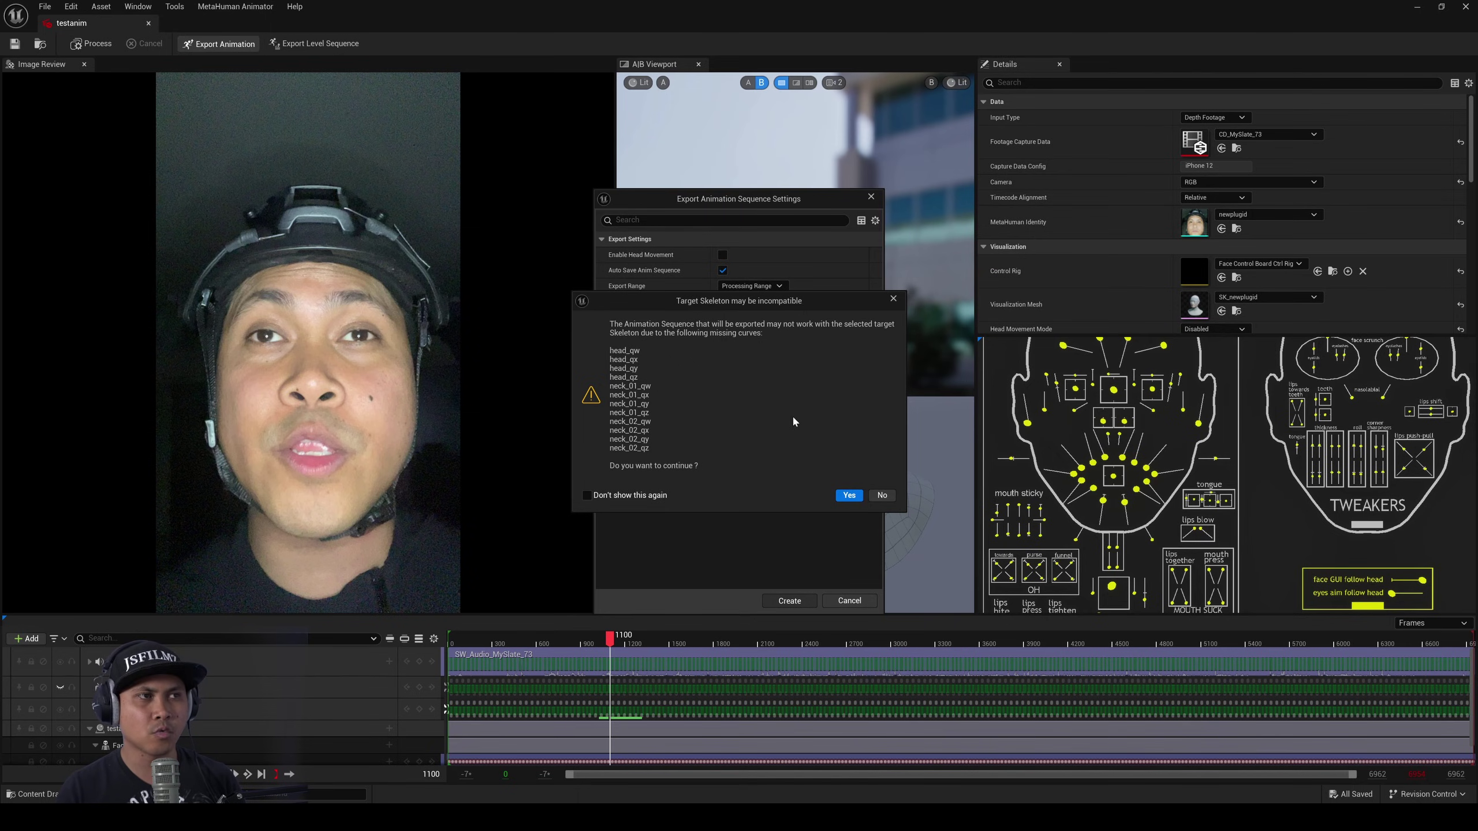
click(881, 496)
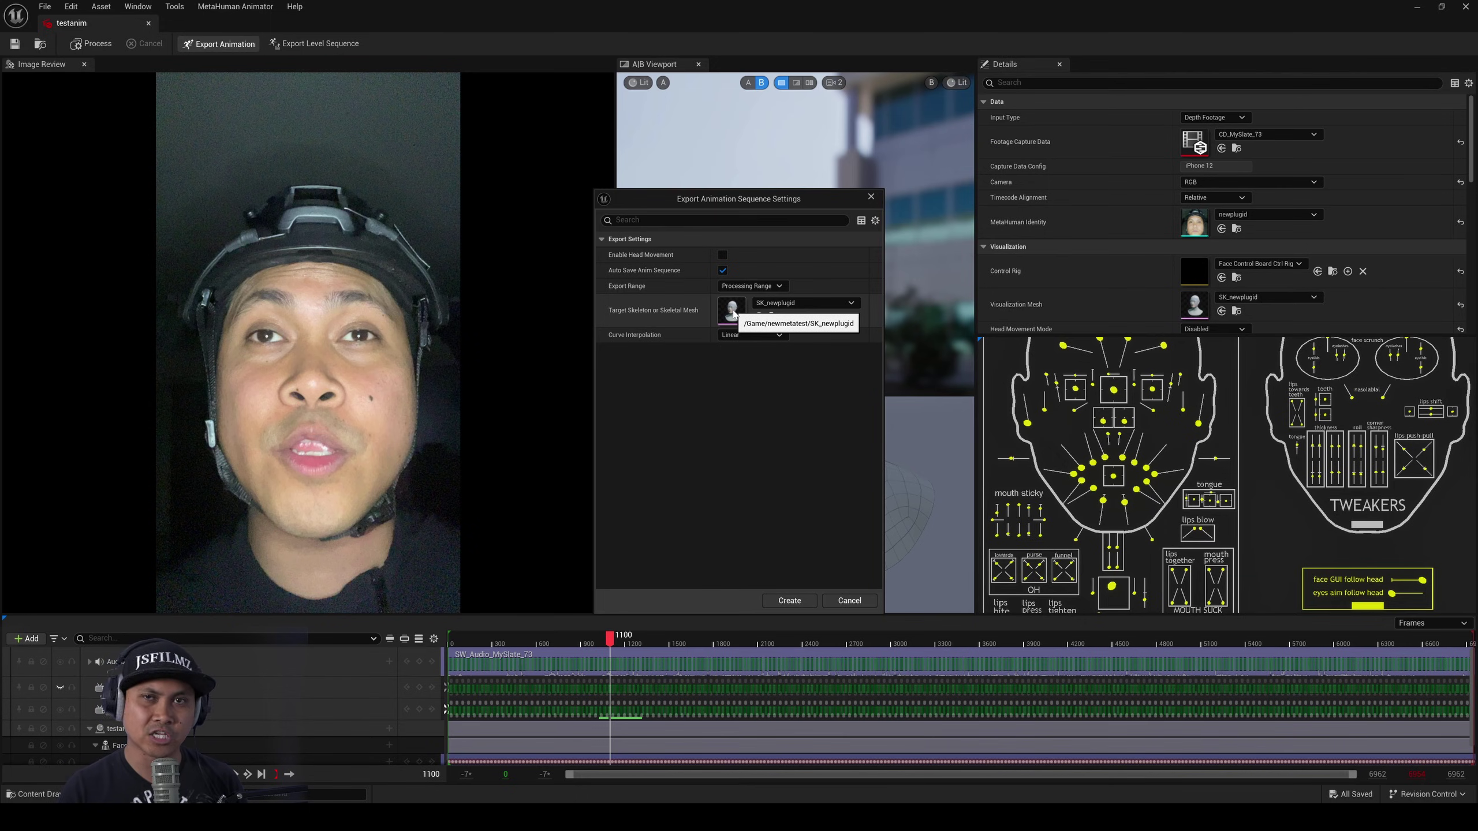
click(848, 600)
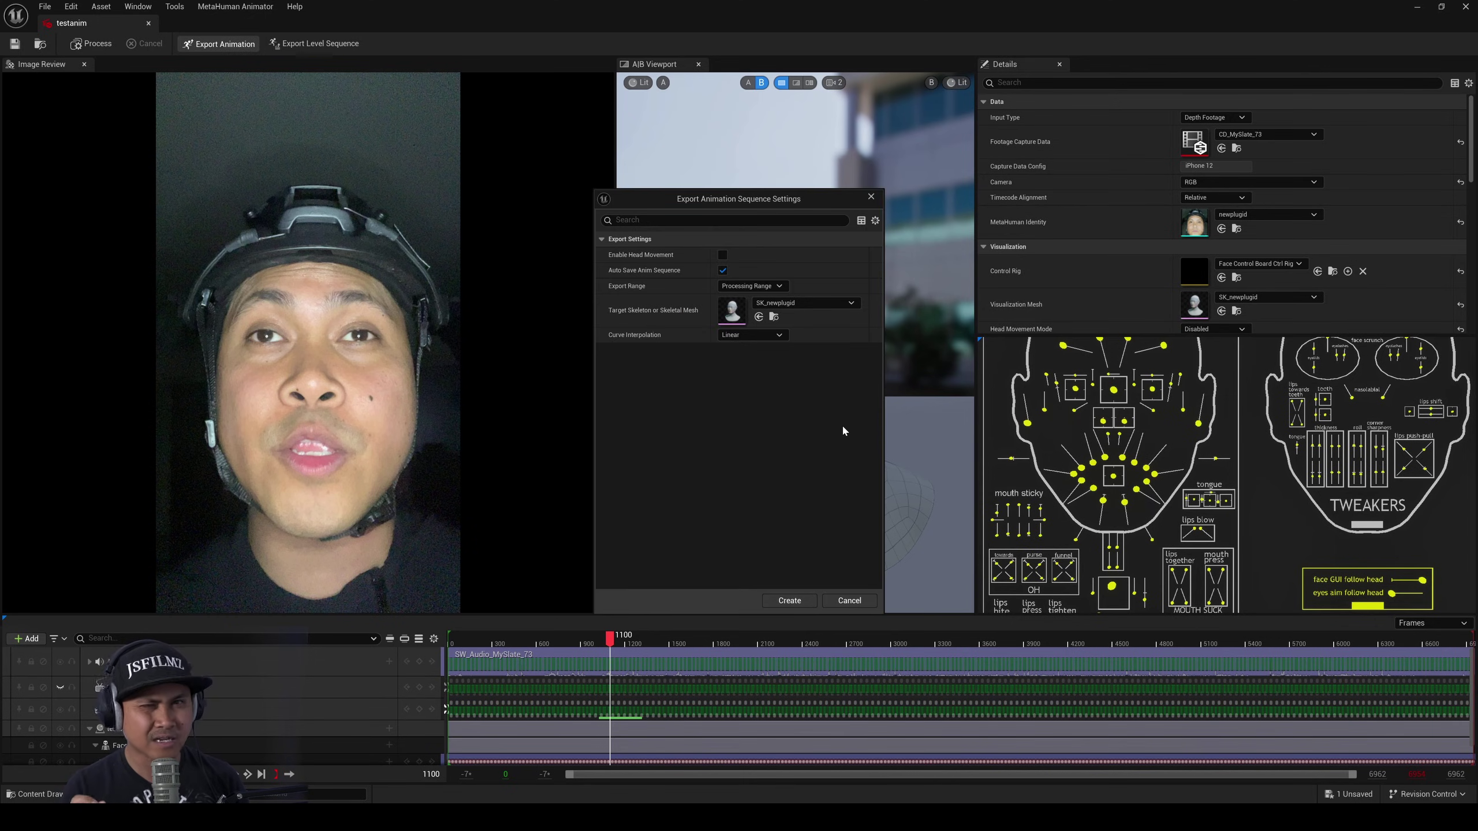
click(790, 601)
- Accept the Target Skeleton incompatibility warning about missing head and neck curves to start recording
click(848, 495)
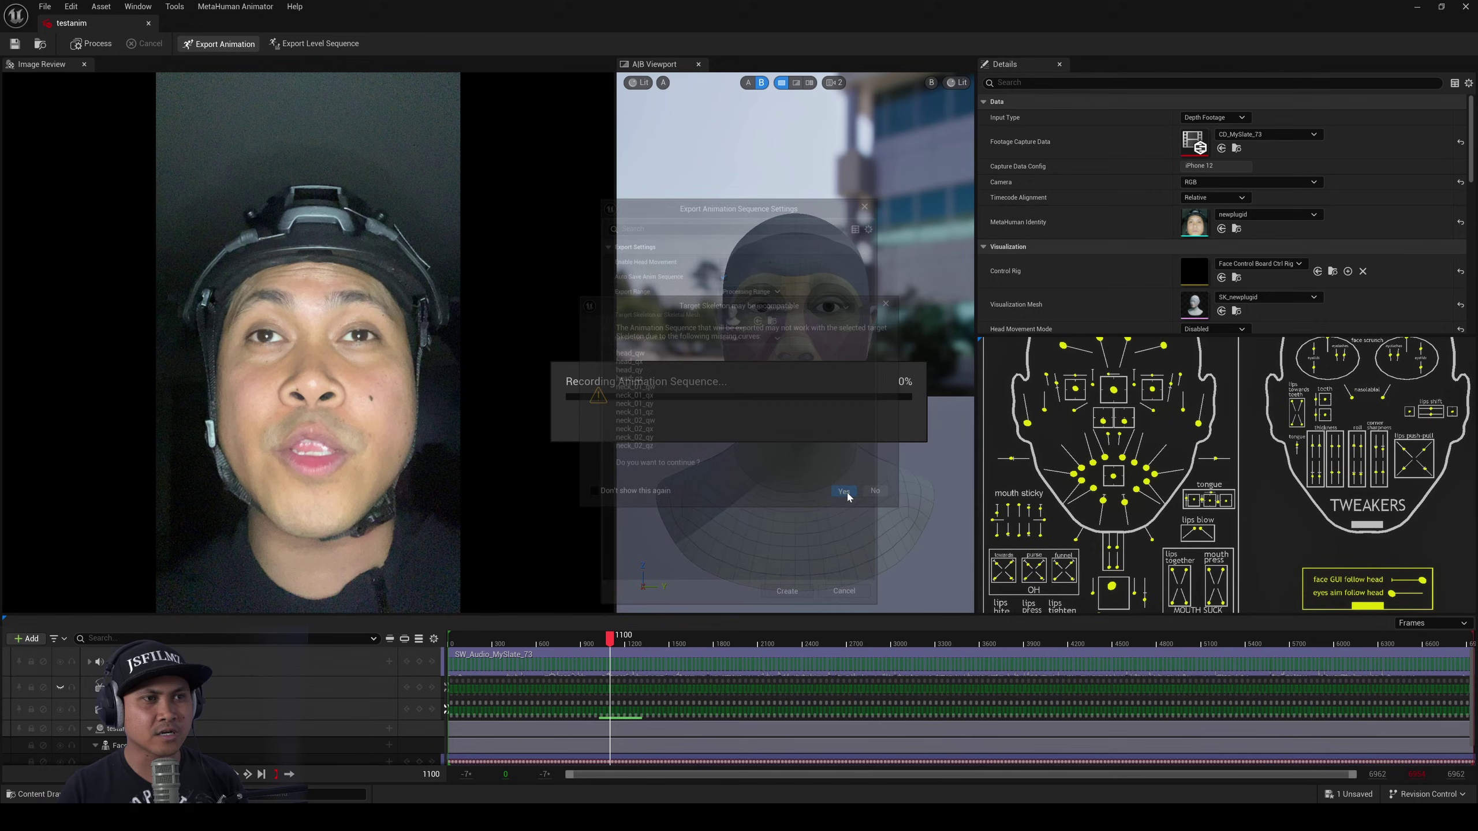